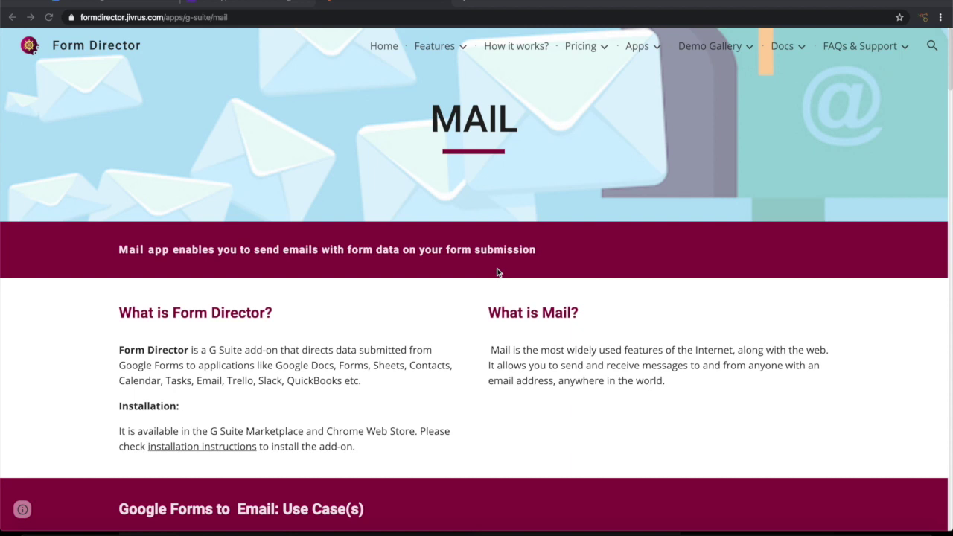
Switch to the browser tab holding the Staff Application Form in Google Forms
{"action": "left_click", "coordinate": [259, 3]}
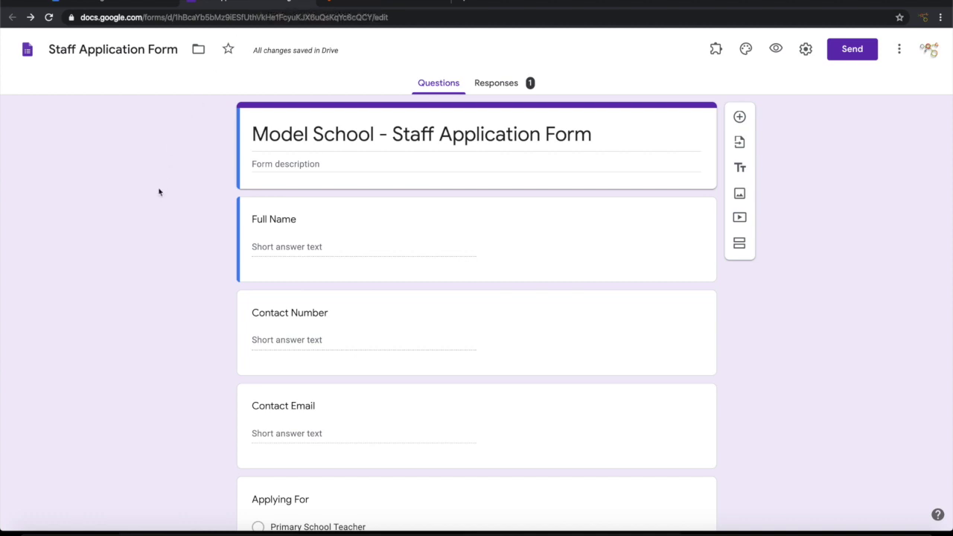
{"action": "scroll", "coordinate": [158, 192], "scroll_direction": "down", "scroll_amount": 1}
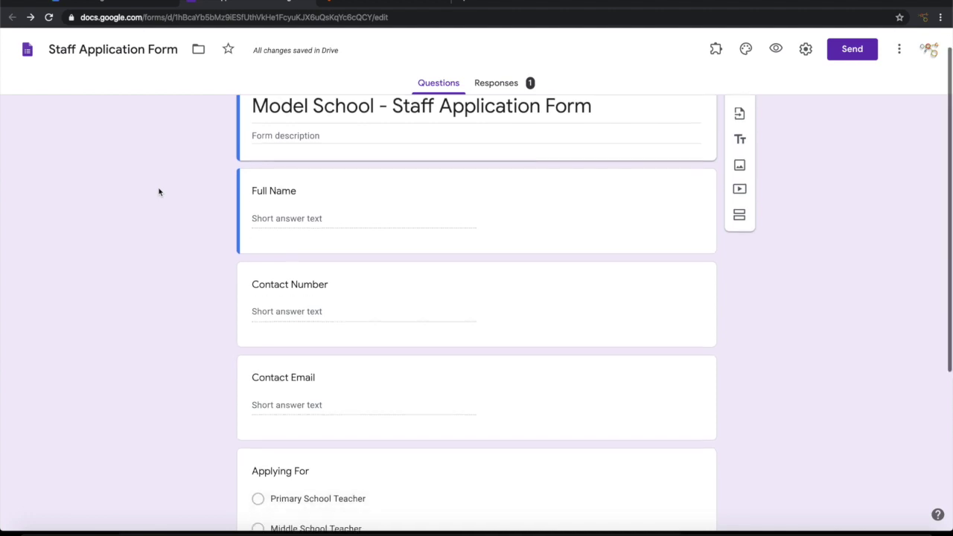
{"action": "scroll", "coordinate": [157, 191], "scroll_direction": "down", "scroll_amount": 3}
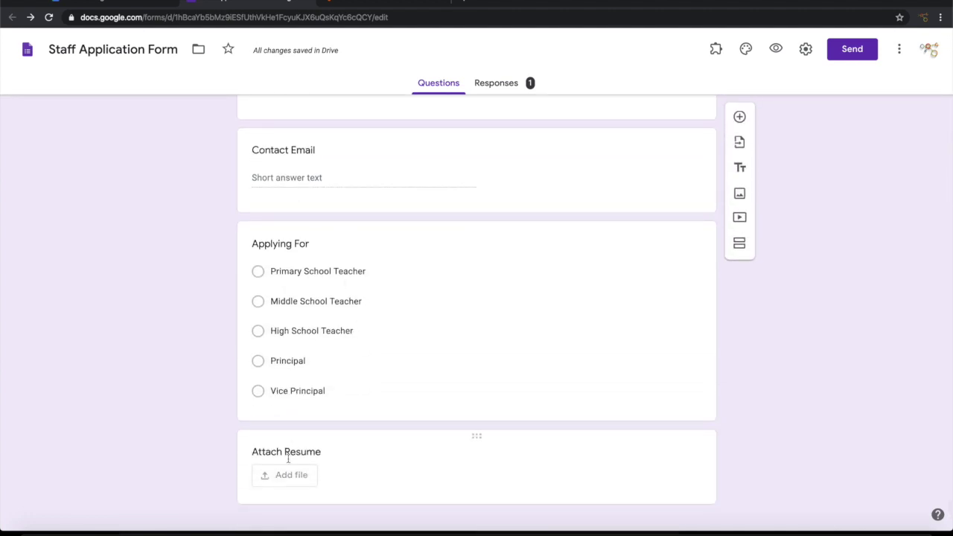
{"action": "scroll", "coordinate": [335, 466], "scroll_direction": "down", "scroll_amount": 1}
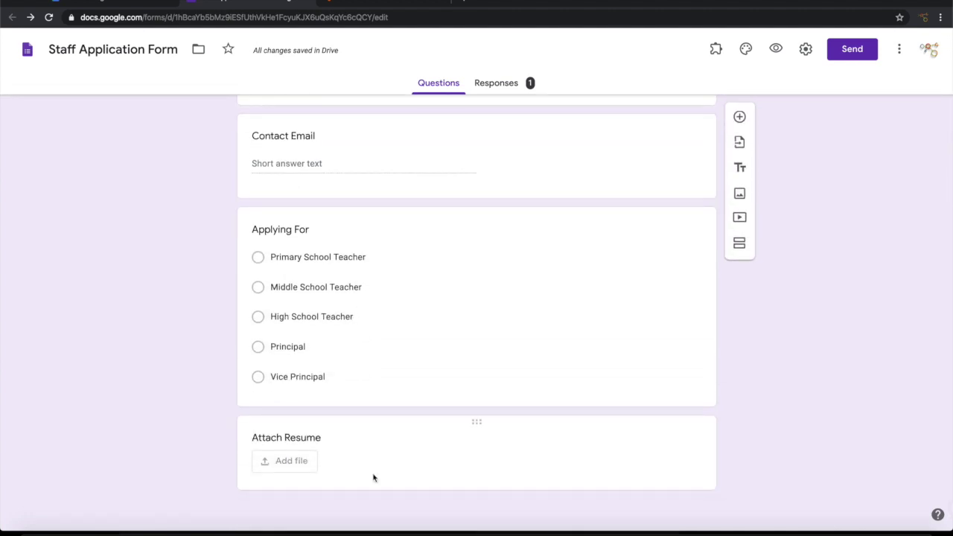
{"action": "scroll", "coordinate": [374, 478], "scroll_direction": "up", "scroll_amount": 4}
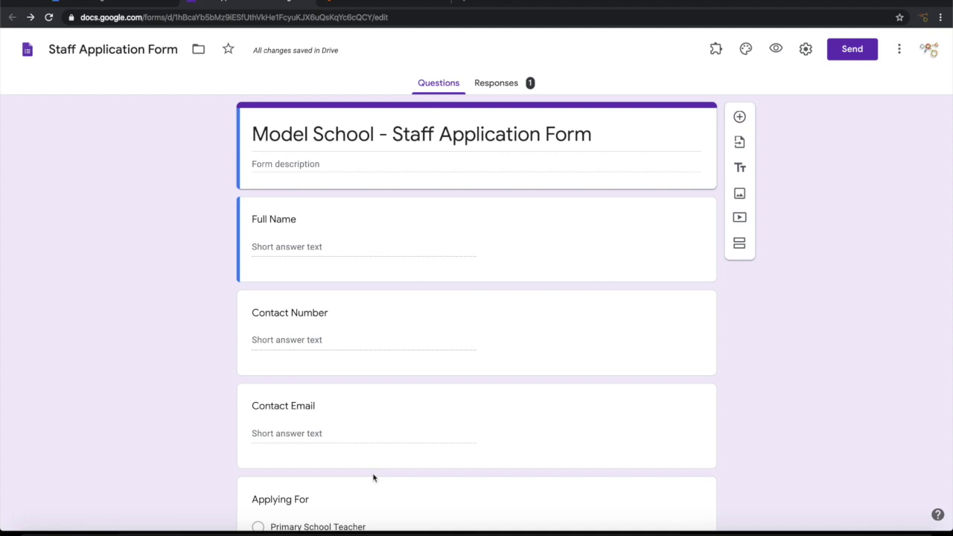
{"action": "scroll", "coordinate": [374, 478], "scroll_direction": "down", "scroll_amount": 4}
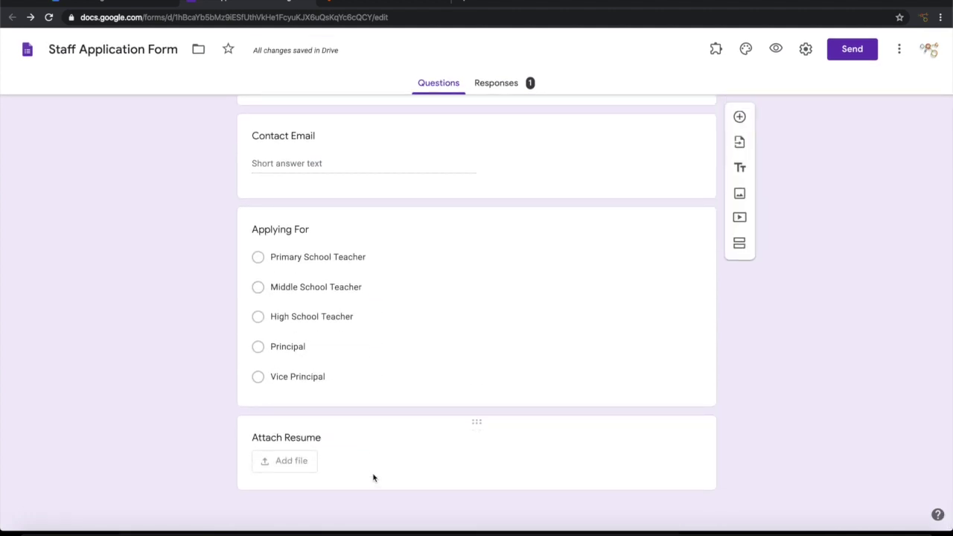
{"action": "mouse_move", "coordinate": [715, 49]}
{"action": "left_click", "coordinate": [716, 50]}
Create Form Director Service 1 using the Email app's Send Email service
{"action": "left_click", "coordinate": [734, 116]}
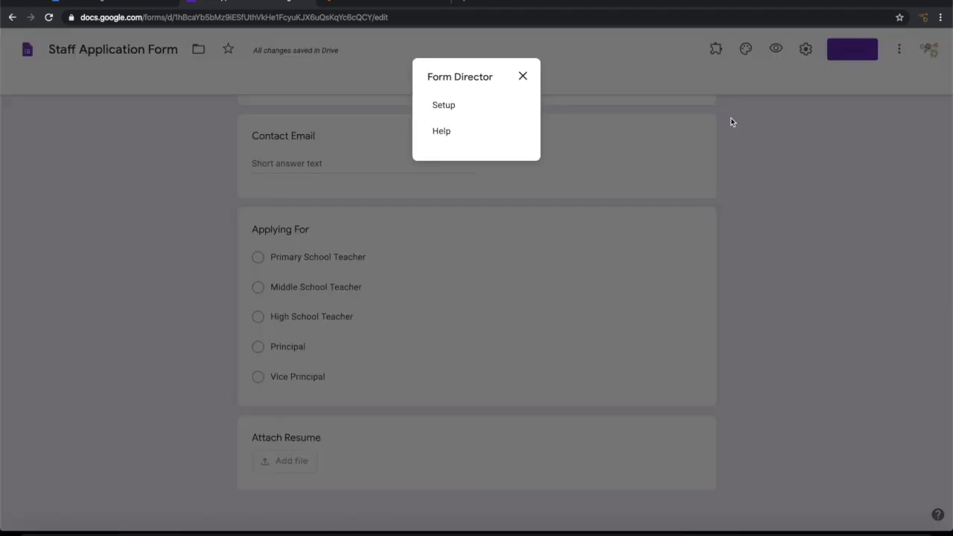
{"action": "left_click", "coordinate": [462, 109]}
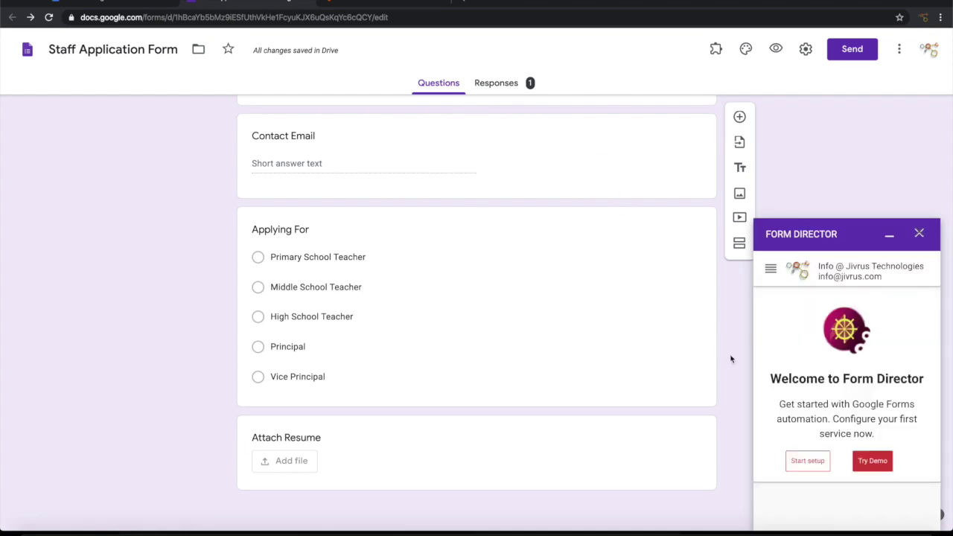
{"action": "left_click", "coordinate": [811, 468]}
{"action": "scroll", "coordinate": [848, 380], "scroll_direction": "down", "scroll_amount": 3}
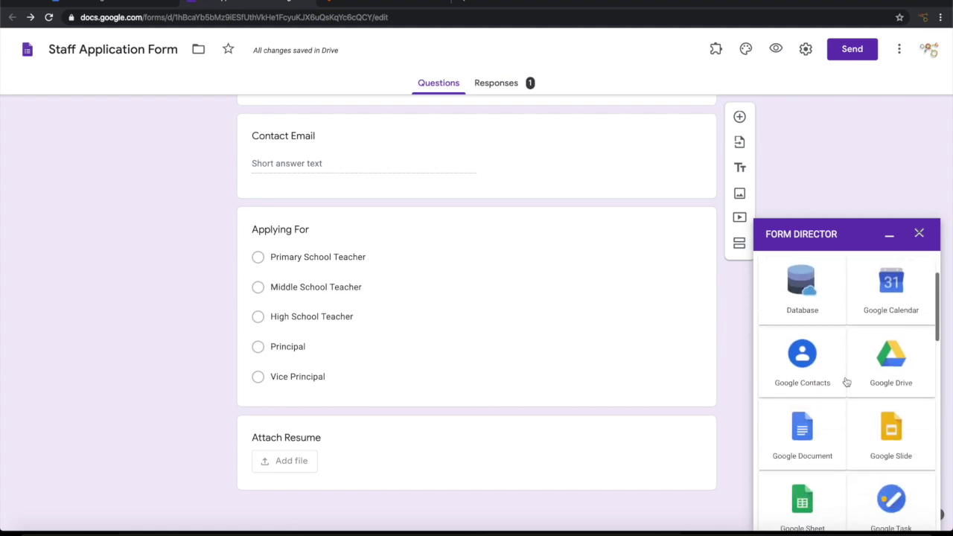
{"action": "scroll", "coordinate": [849, 373], "scroll_direction": "down", "scroll_amount": 1}
{"action": "scroll", "coordinate": [846, 373], "scroll_direction": "down", "scroll_amount": 2}
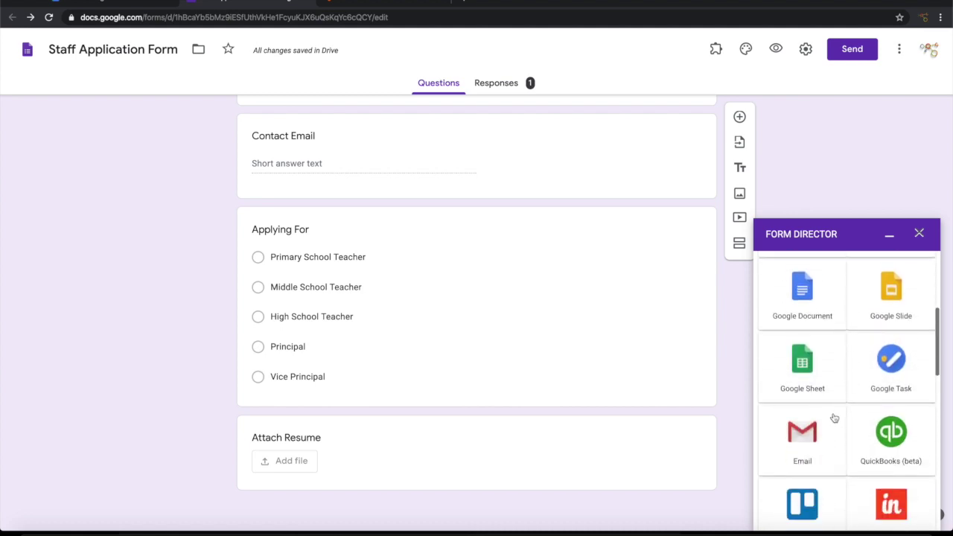
{"action": "left_click", "coordinate": [803, 451]}
{"action": "scroll", "coordinate": [868, 396], "scroll_direction": "up", "scroll_amount": 3}
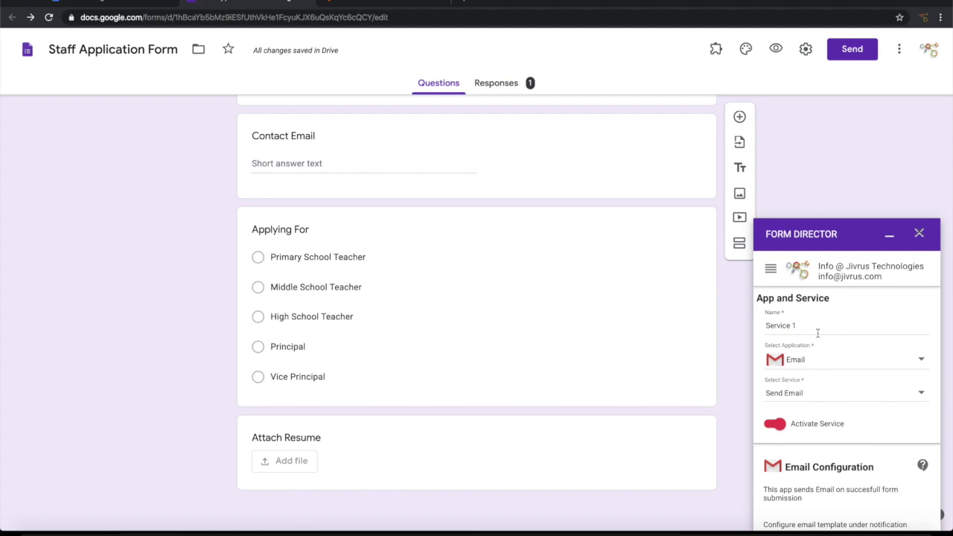
Rename the service to 'Response to the Applicant' and bring up its email template
{"action": "left_click_drag", "start_coordinate": [808, 326], "coordinate": [733, 325]}
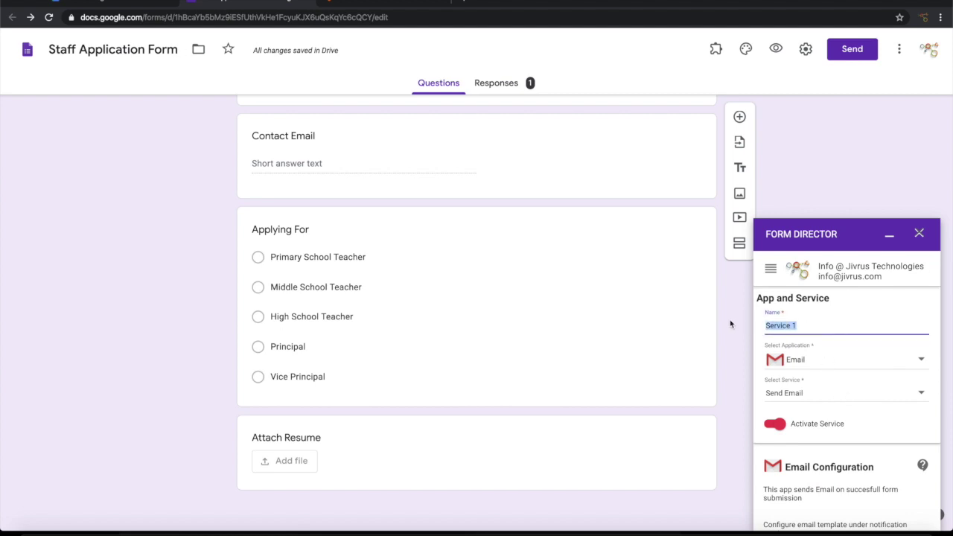
{"action": "key", "text": "BackSpace"}
{"action": "type", "text": "Res"}
{"action": "type", "text": "ponse to the A"}
{"action": "type", "text": "pplication"}
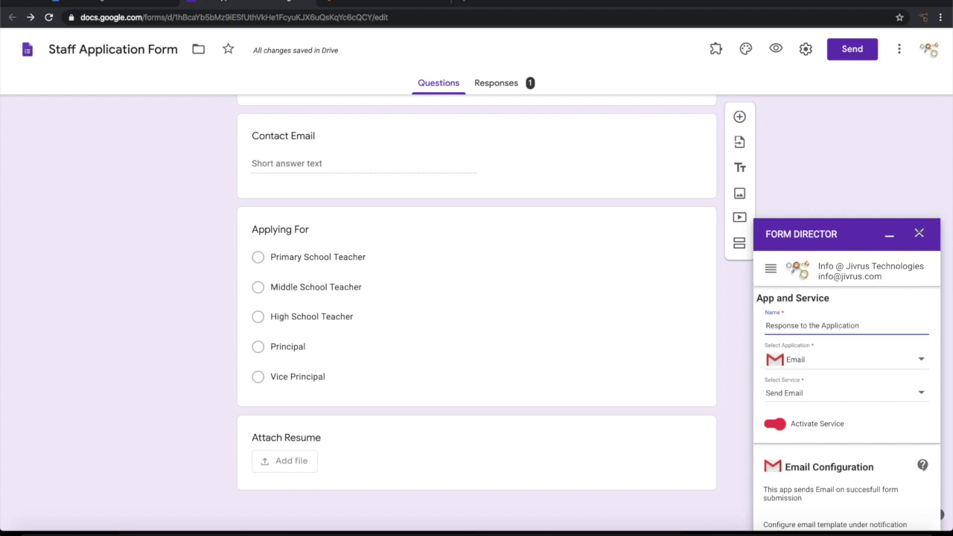
{"action": "key", "text": "BackSpace"}
{"action": "key", "text": "BackSpace"}
{"action": "key", "text": "BackSpace"}
{"action": "key", "text": "BackSpace"}
{"action": "type", "text": "nt"}
{"action": "scroll", "coordinate": [800, 374], "scroll_direction": "down", "scroll_amount": 3}
{"action": "scroll", "coordinate": [835, 411], "scroll_direction": "down", "scroll_amount": 2}
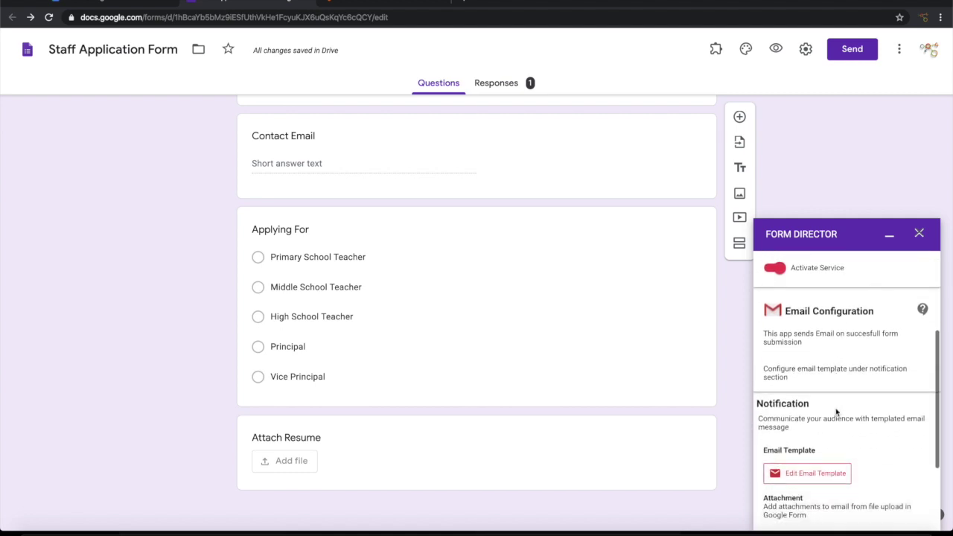
{"action": "scroll", "coordinate": [835, 412], "scroll_direction": "down", "scroll_amount": 2}
{"action": "scroll", "coordinate": [876, 409], "scroll_direction": "down", "scroll_amount": 1}
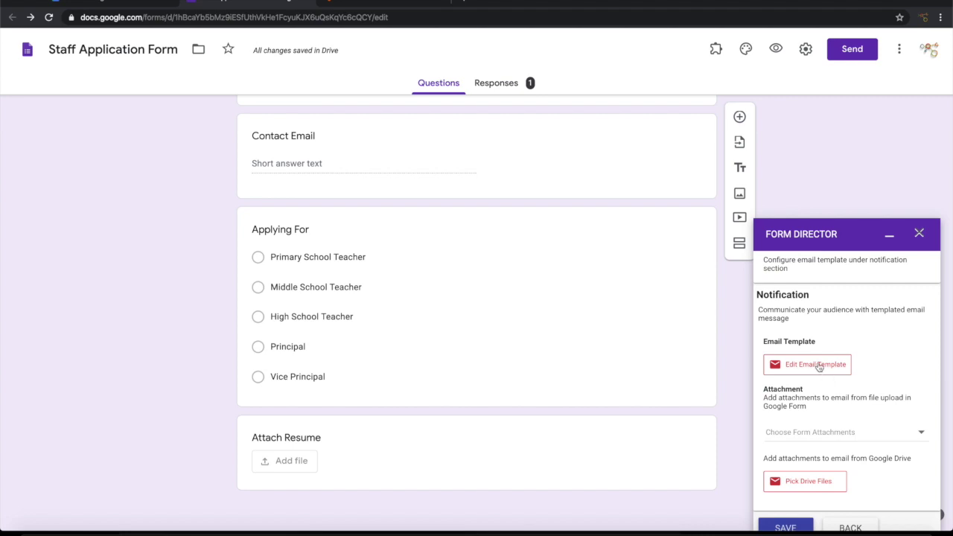
{"action": "left_click", "coordinate": [819, 366]}
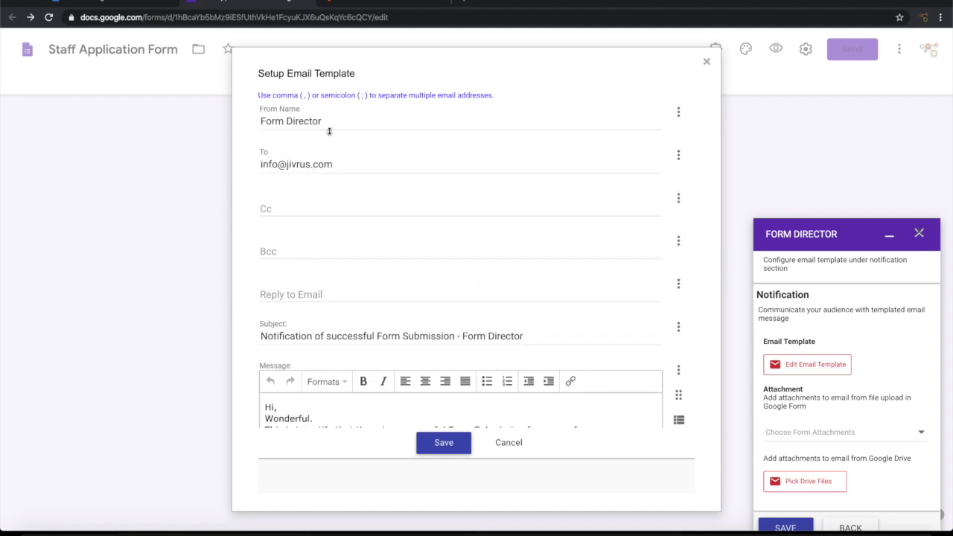
Send the email from 'Model School' to the applicant's Contact Email field
{"action": "left_click_drag", "start_coordinate": [329, 126], "coordinate": [94, 119]}
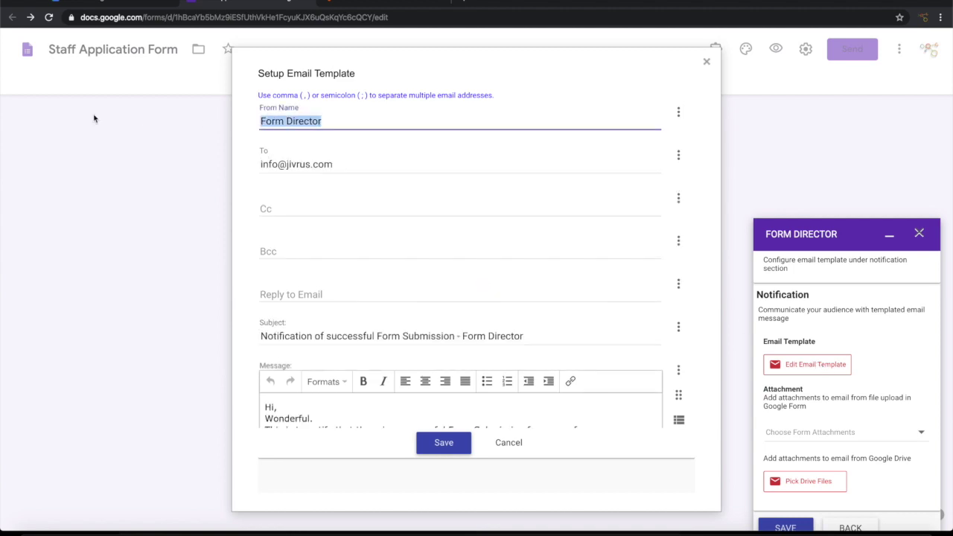
{"action": "type", "text": "Model "}
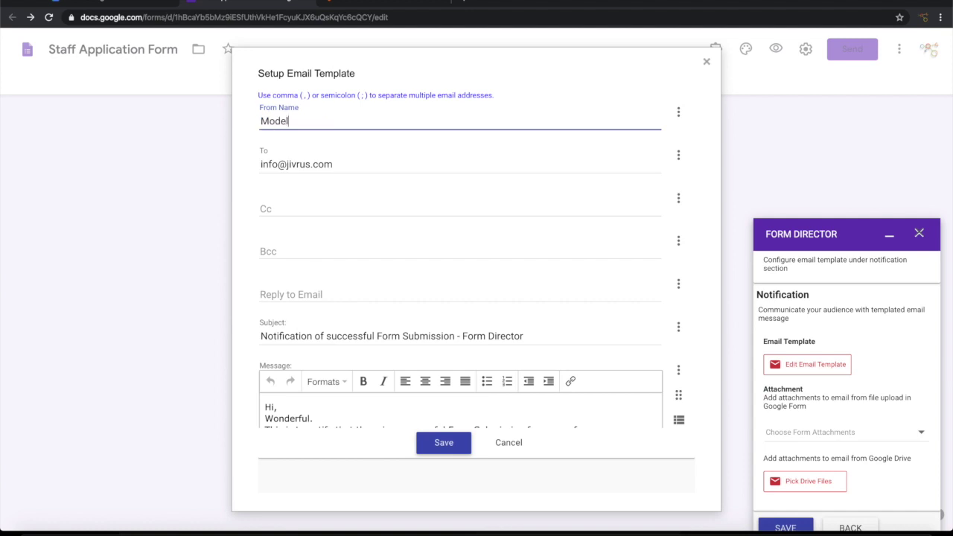
{"action": "type", "text": "Sc"}
{"action": "type", "text": "hool"}
{"action": "key", "text": "Tab"}
{"action": "key", "text": "BackSpace"}
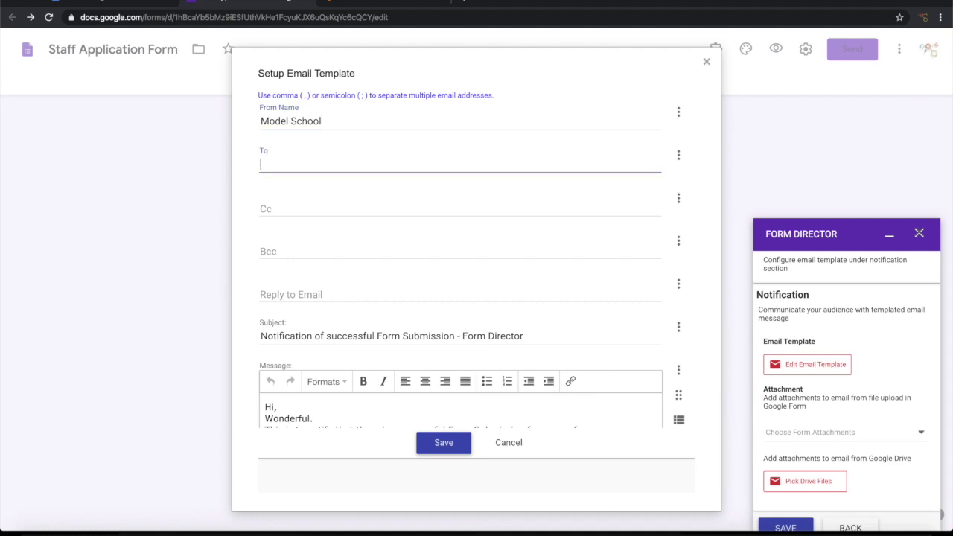
{"action": "left_click", "coordinate": [676, 156]}
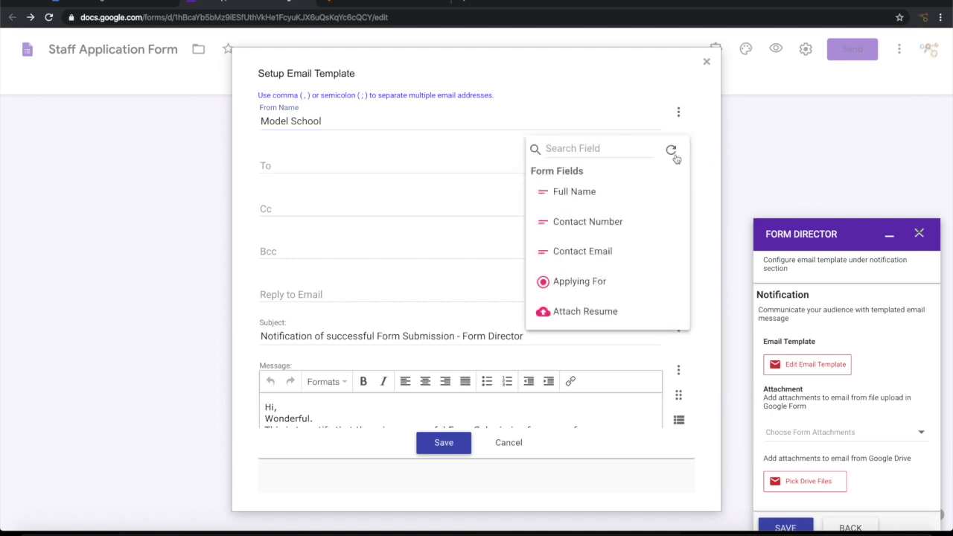
{"action": "left_click", "coordinate": [575, 253]}
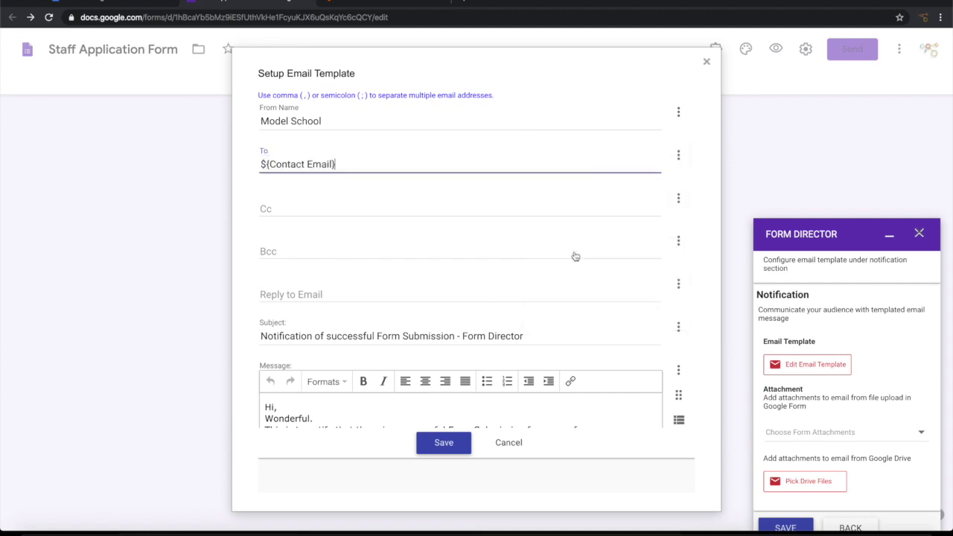
{"action": "left_click", "coordinate": [334, 209]}
{"action": "scroll", "coordinate": [312, 303], "scroll_direction": "down", "scroll_amount": 1}
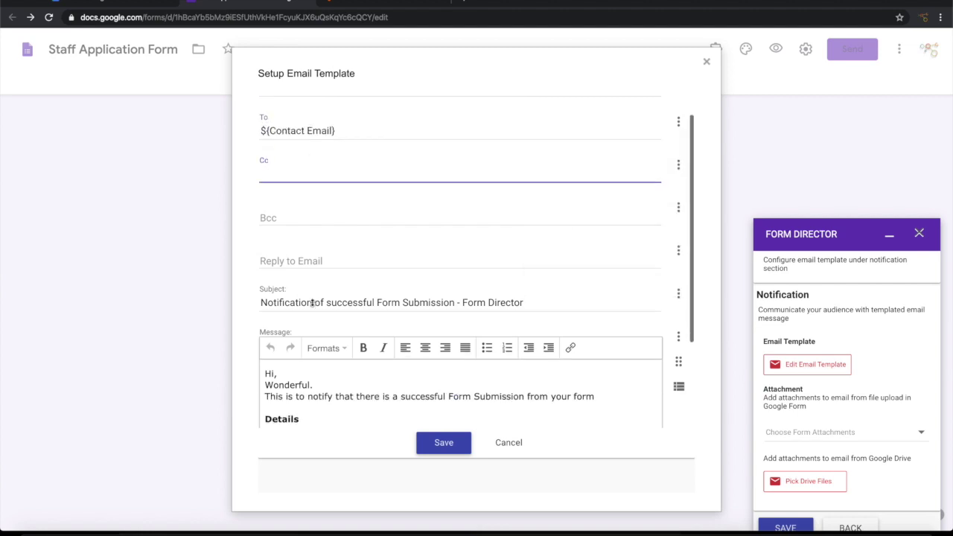
{"action": "left_click", "coordinate": [550, 297]}
Set the subject to 'Thanks for Applying ${Applying For} - ${Full Name}'
{"action": "left_click_drag", "start_coordinate": [546, 306], "coordinate": [214, 304]}
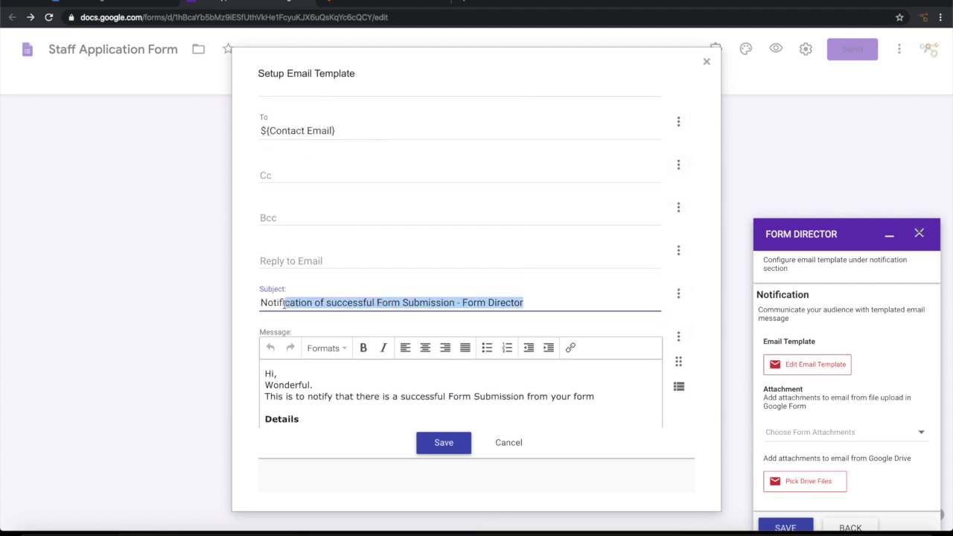
{"action": "type", "text": "T"}
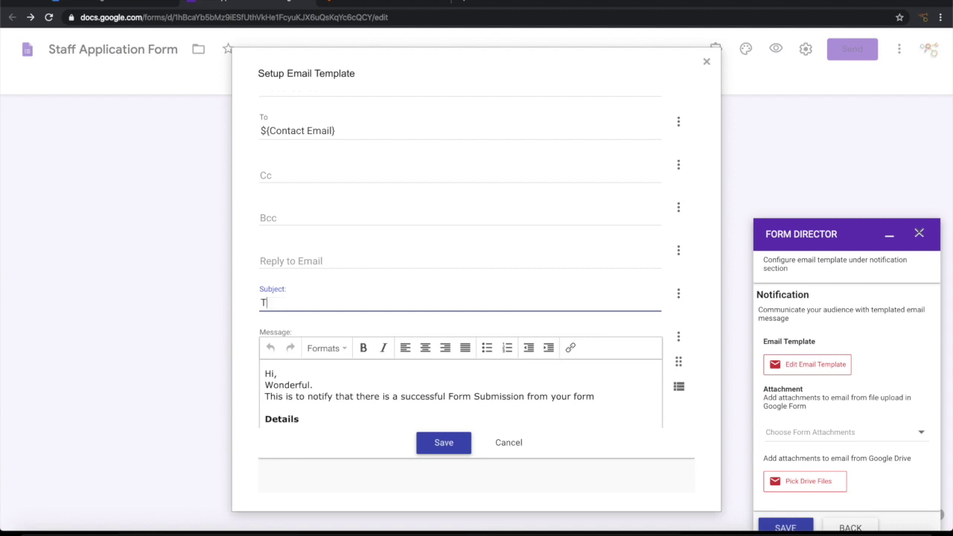
{"action": "type", "text": "hanks for App"}
{"action": "type", "text": "l"}
{"action": "key", "text": "BackSpace"}
{"action": "type", "text": "ying"}
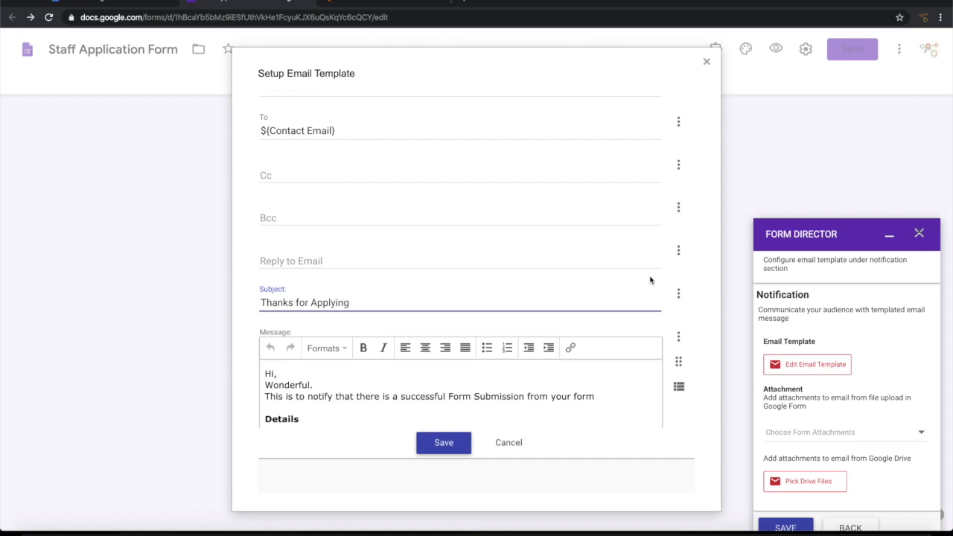
{"action": "left_click", "coordinate": [678, 293]}
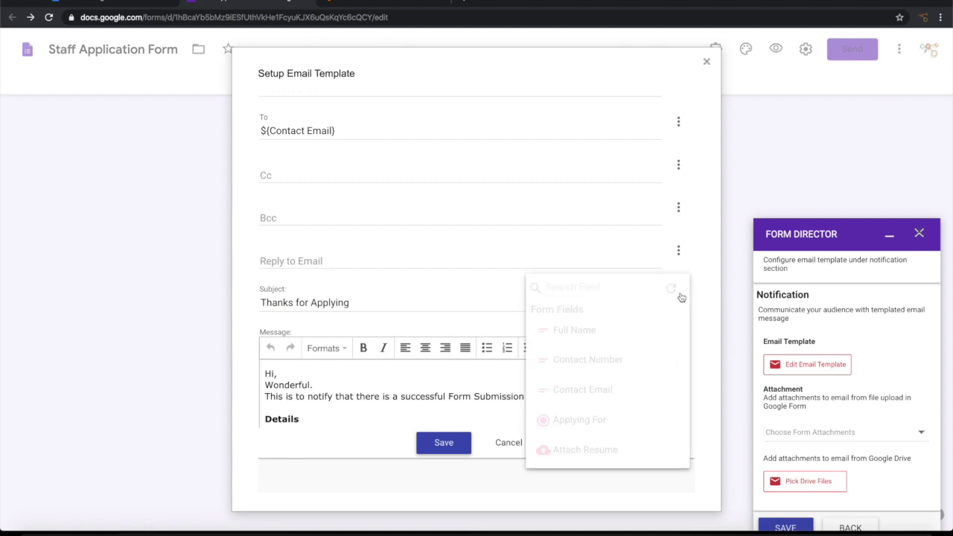
{"action": "scroll", "coordinate": [584, 387], "scroll_direction": "down", "scroll_amount": 1}
{"action": "left_click", "coordinate": [588, 398]}
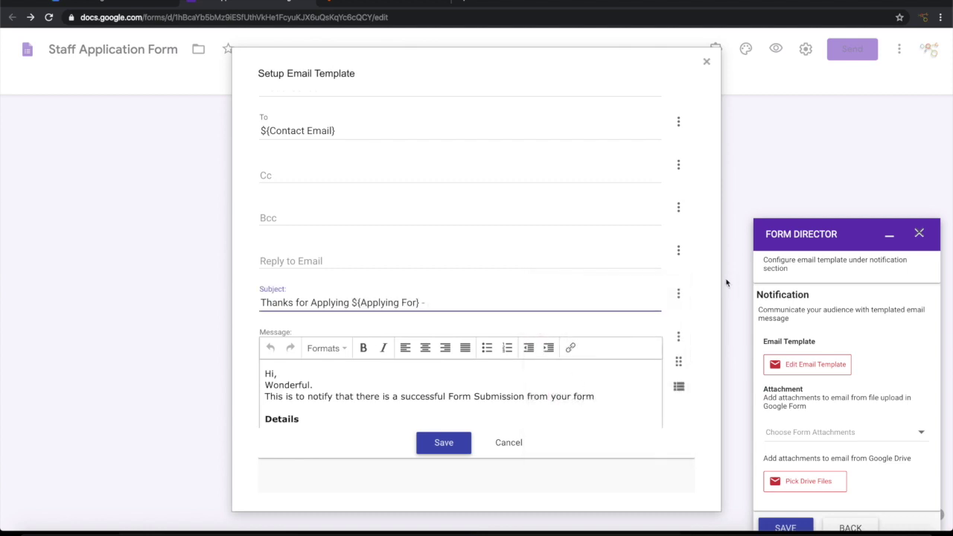
{"action": "left_click", "coordinate": [678, 293]}
{"action": "left_click", "coordinate": [567, 330]}
{"action": "scroll", "coordinate": [335, 413], "scroll_direction": "down", "scroll_amount": 1}
{"action": "scroll", "coordinate": [335, 413], "scroll_direction": "up", "scroll_amount": 1}
Replace the default greeting with 'Hi ${Full Name},'
{"action": "left_click_drag", "start_coordinate": [605, 392], "coordinate": [239, 360]}
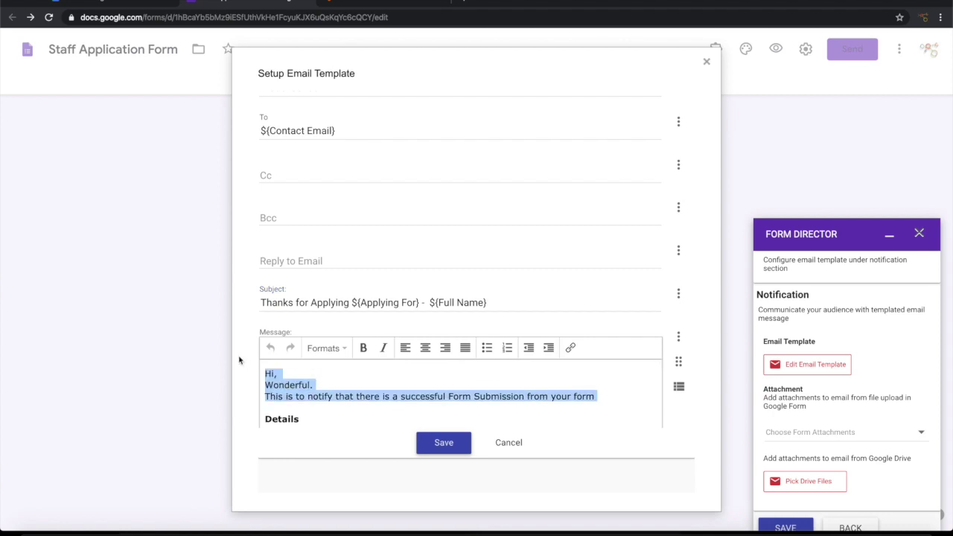
{"action": "type", "text": "H"}
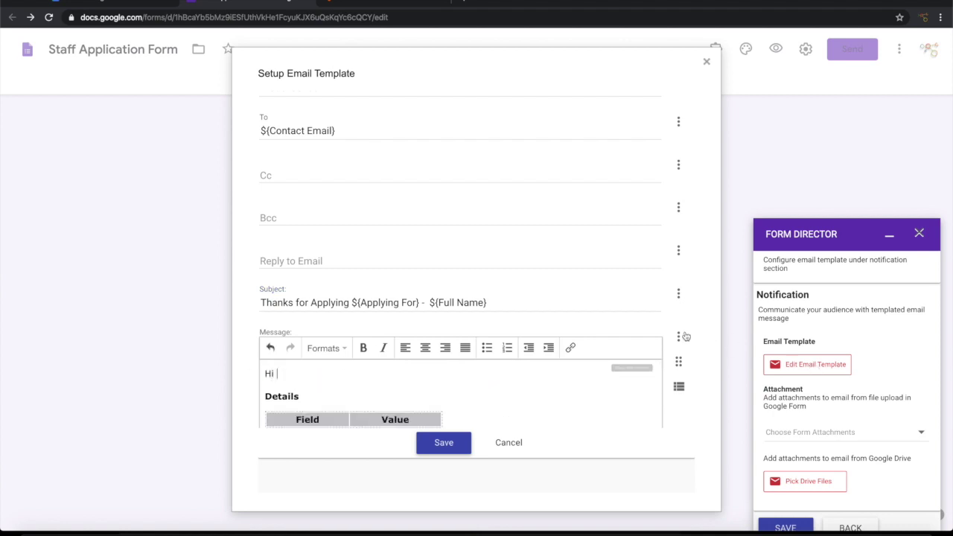
{"action": "left_click", "coordinate": [680, 337]}
{"action": "left_click", "coordinate": [552, 351]}
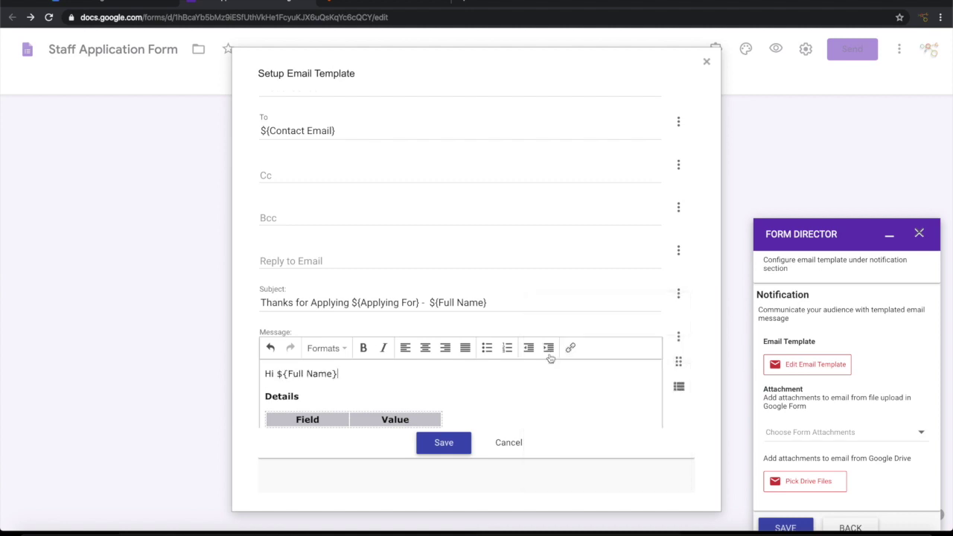
{"action": "type", "text": ","}
{"action": "key", "text": "Return"}
{"action": "key", "text": "Return"}
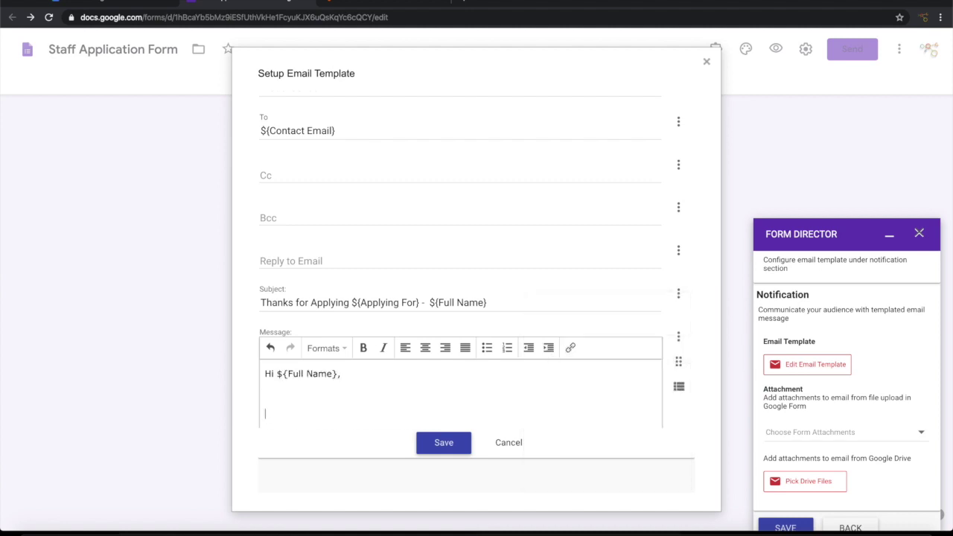
{"action": "key", "text": "BackSpace"}
Write 'Thanks for applying to ${Applying For}. We will get back to you as soon as possible.'
{"action": "type", "text": "Thanks"}
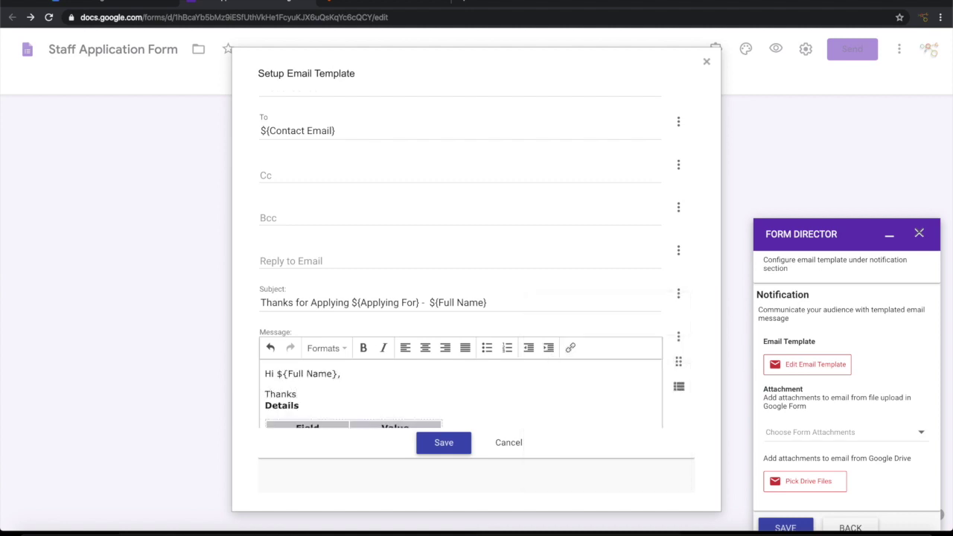
{"action": "type", "text": " for appl"}
{"action": "type", "text": "ying to"}
{"action": "left_click", "coordinate": [678, 361]}
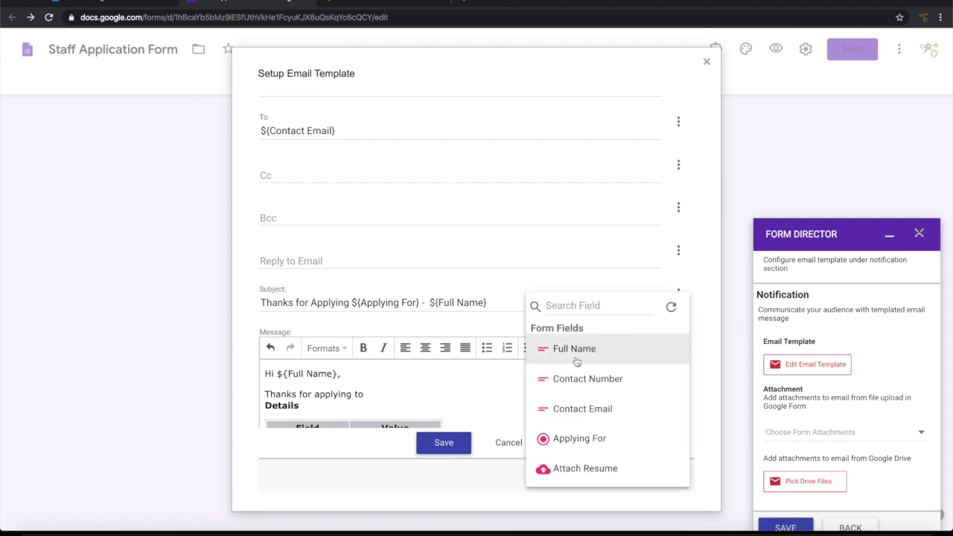
{"action": "left_click", "coordinate": [567, 439]}
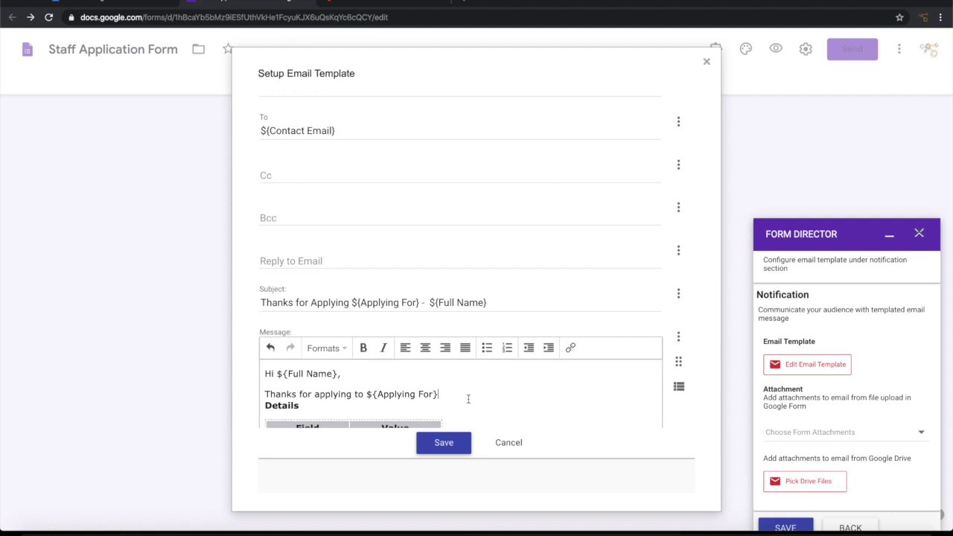
{"action": "type", "text": ". We wi"}
{"action": "type", "text": "ll get a"}
{"action": "type", "text": "ck to you as"}
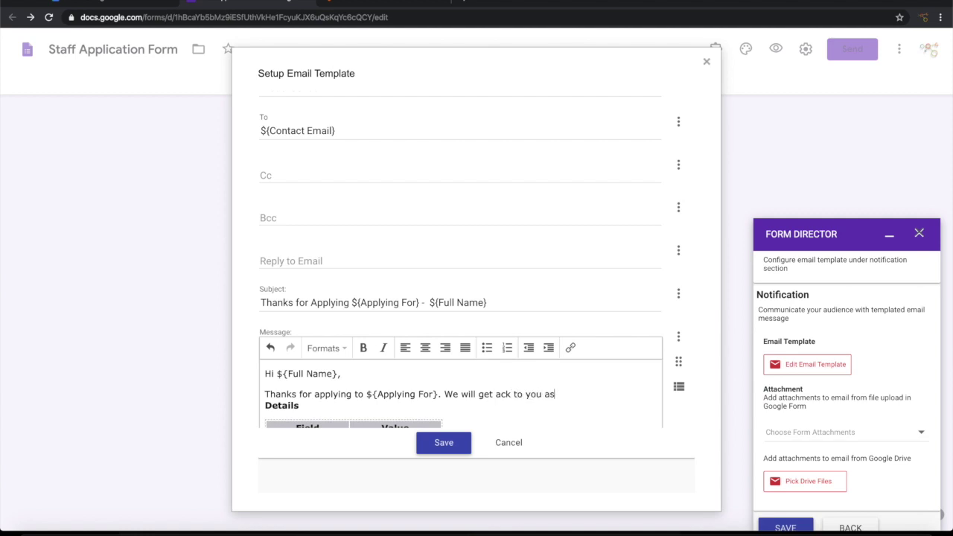
{"action": "type", "text": " soon  a"}
{"action": "key", "text": "BackSpace"}
{"action": "type", "text": "as  "}
{"action": "type", "text": "possible"}
{"action": "type", "text": "."}
Fix the extra space and the 'ack' typo, then add a blank line after the sentence
{"action": "key", "text": "Left"}
{"action": "key", "text": "Left"}
{"action": "key", "text": "Left"}
{"action": "key", "text": "BackSpace"}
{"action": "left_click", "coordinate": [495, 393]}
{"action": "type", "text": "b"}
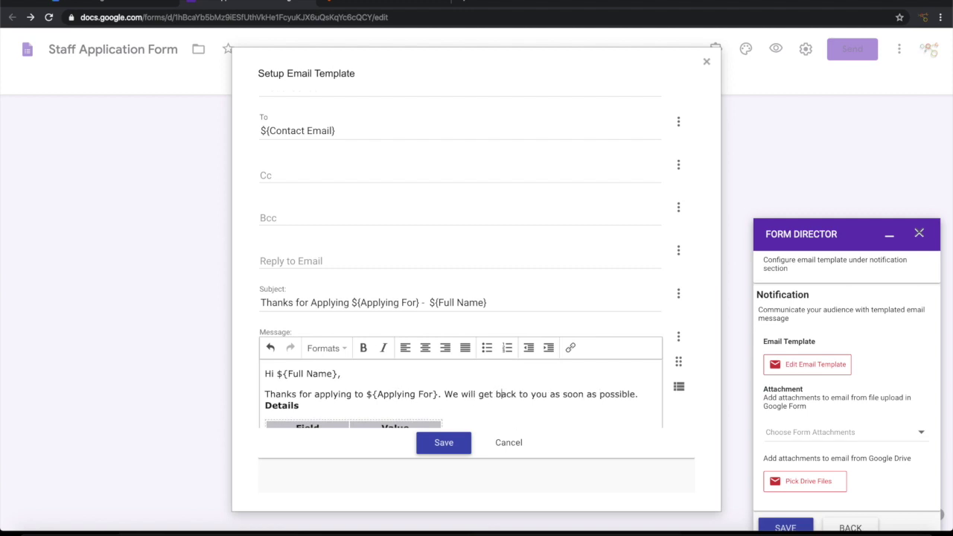
{"action": "scroll", "coordinate": [488, 398], "scroll_direction": "down", "scroll_amount": 2}
{"action": "scroll", "coordinate": [534, 392], "scroll_direction": "up", "scroll_amount": 2}
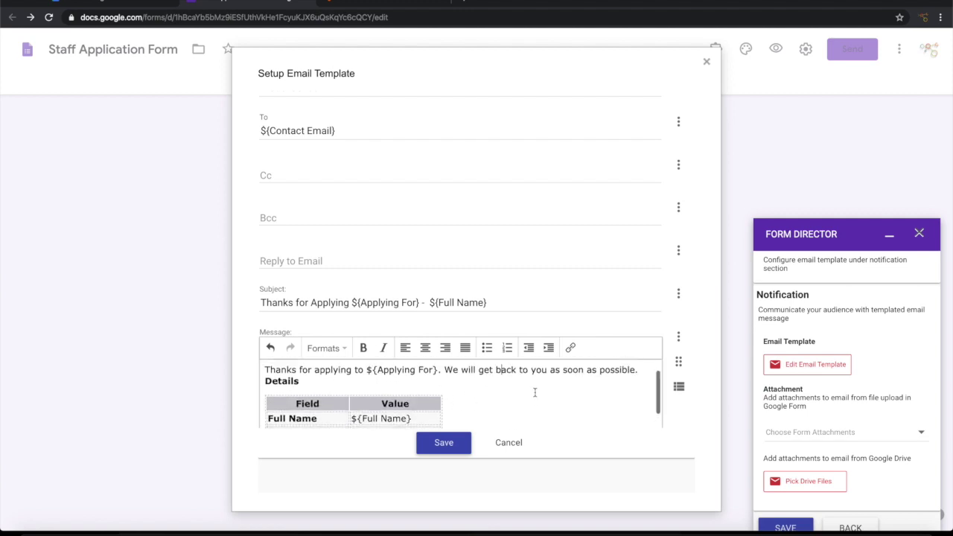
{"action": "left_click", "coordinate": [643, 373]}
{"action": "key", "text": "Return"}
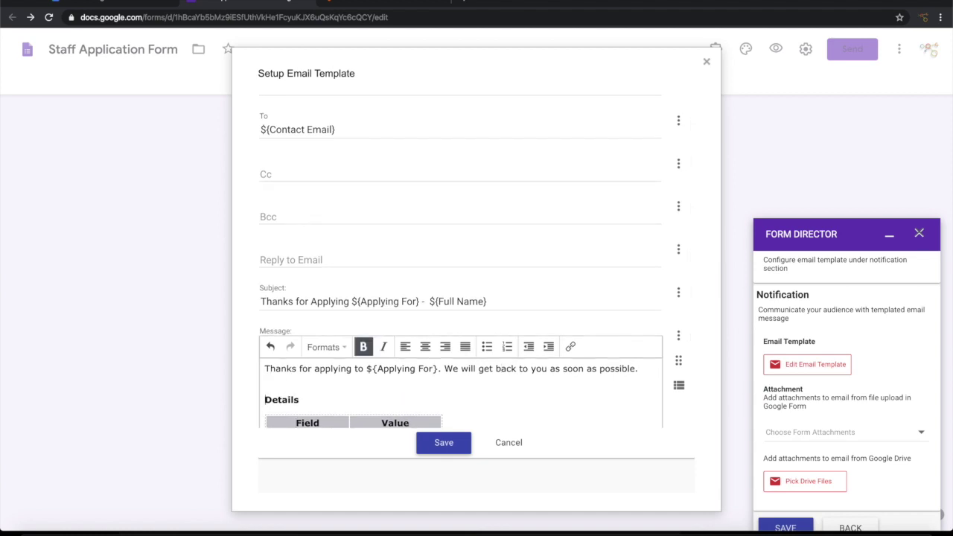
Retitle the table heading 'Application Details'
{"action": "type", "text": "Applicatio"}
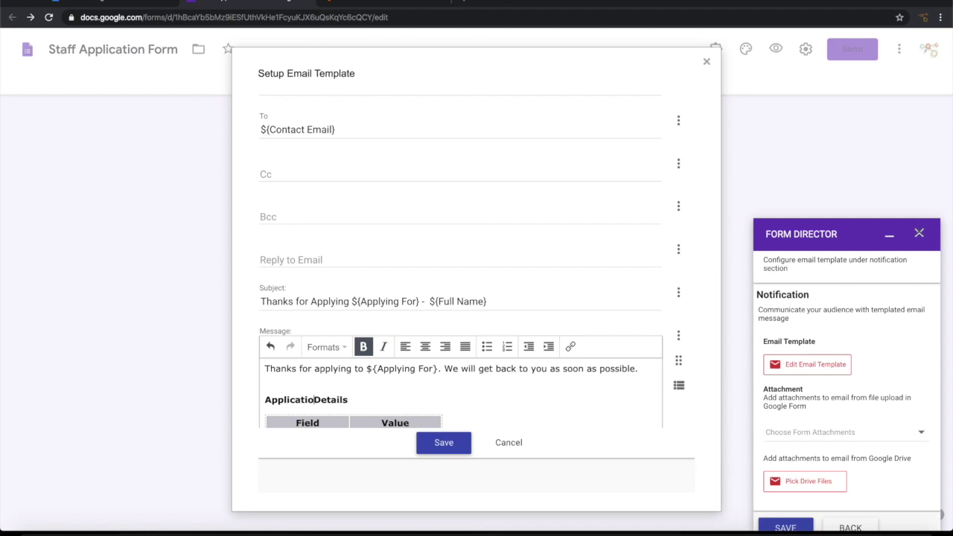
{"action": "type", "text": "ns"}
{"action": "key", "text": "BackSpace"}
{"action": "key", "text": "BackSpace"}
{"action": "scroll", "coordinate": [625, 387], "scroll_direction": "down", "scroll_amount": 1}
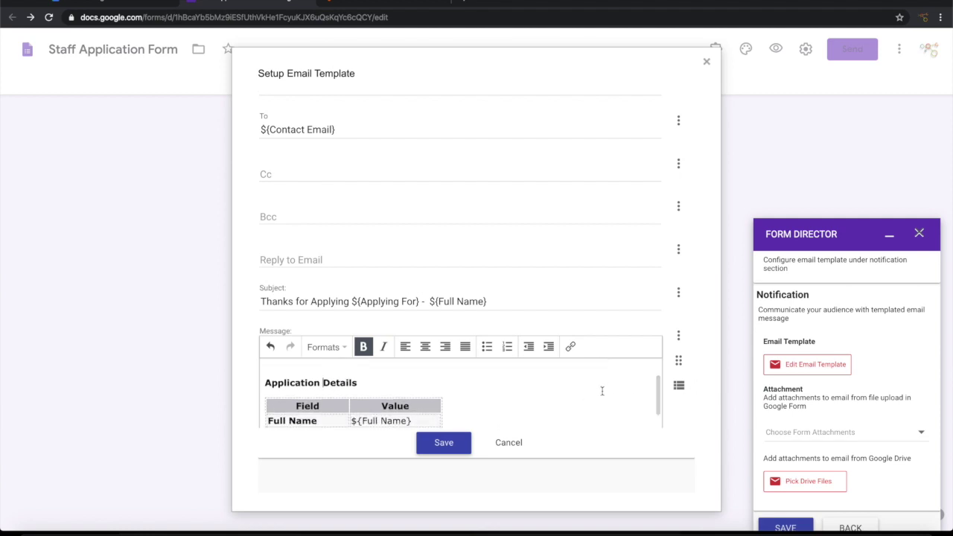
{"action": "scroll", "coordinate": [602, 391], "scroll_direction": "down", "scroll_amount": 2}
{"action": "scroll", "coordinate": [602, 391], "scroll_direction": "down", "scroll_amount": 1}
{"action": "scroll", "coordinate": [602, 391], "scroll_direction": "down", "scroll_amount": 1}
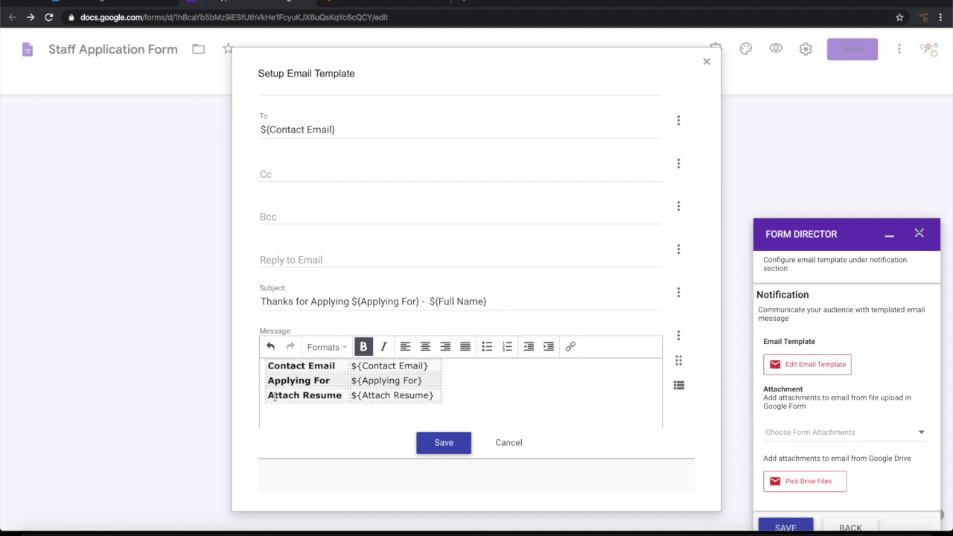
Delete the Attach Resume row and the empty line above the signature
{"action": "left_click_drag", "start_coordinate": [268, 394], "coordinate": [430, 395]}
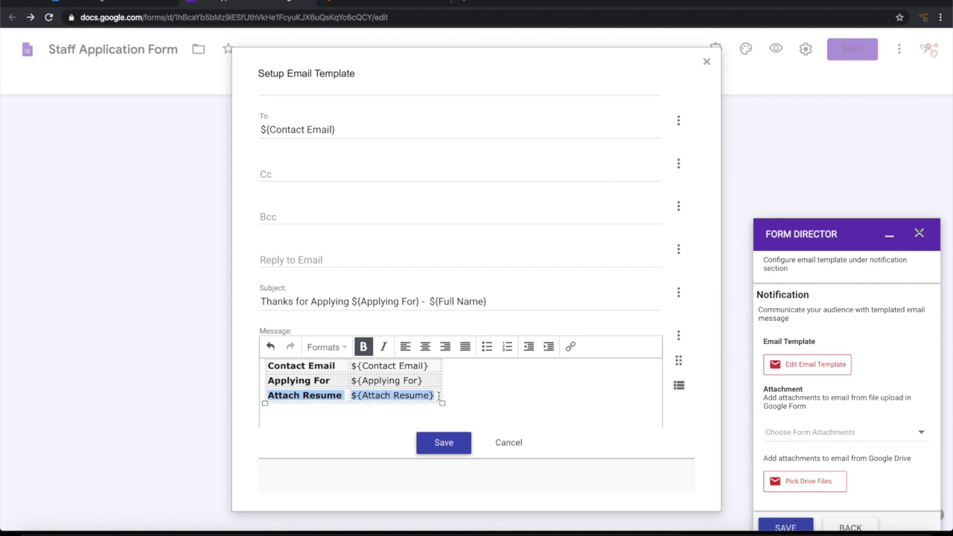
{"action": "key", "text": "BackSpace"}
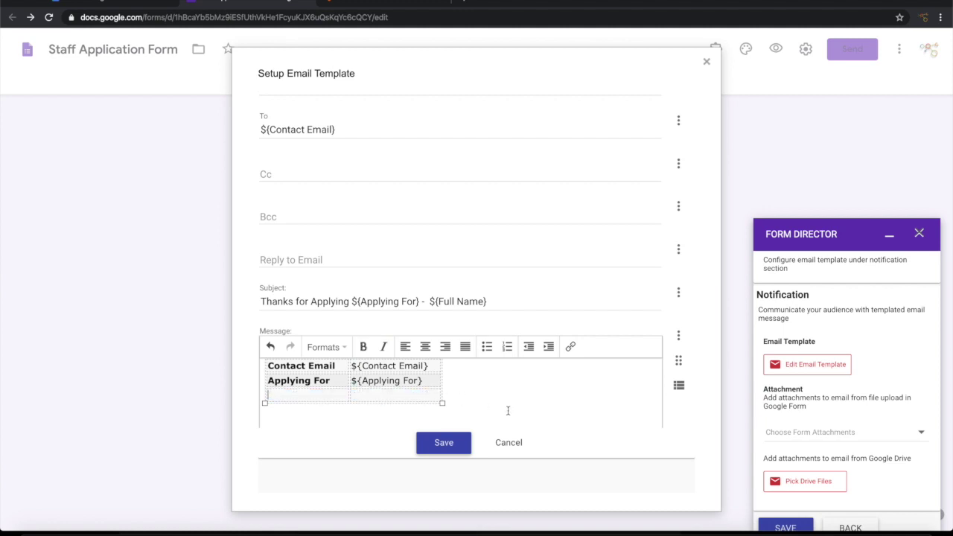
{"action": "left_click", "coordinate": [506, 409]}
{"action": "scroll", "coordinate": [507, 411], "scroll_direction": "down", "scroll_amount": 1}
{"action": "scroll", "coordinate": [508, 410], "scroll_direction": "down", "scroll_amount": 1}
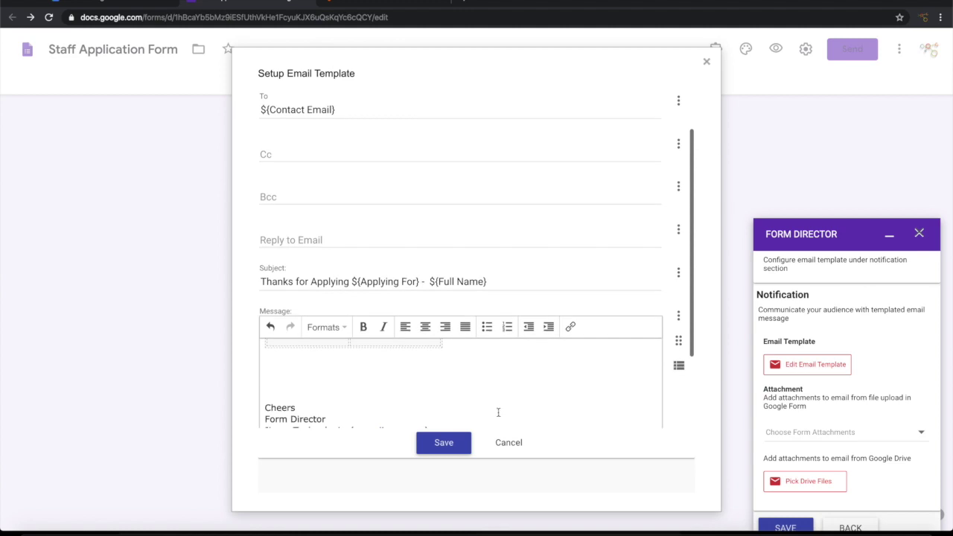
{"action": "left_click", "coordinate": [285, 383]}
{"action": "key", "text": "BackSpace"}
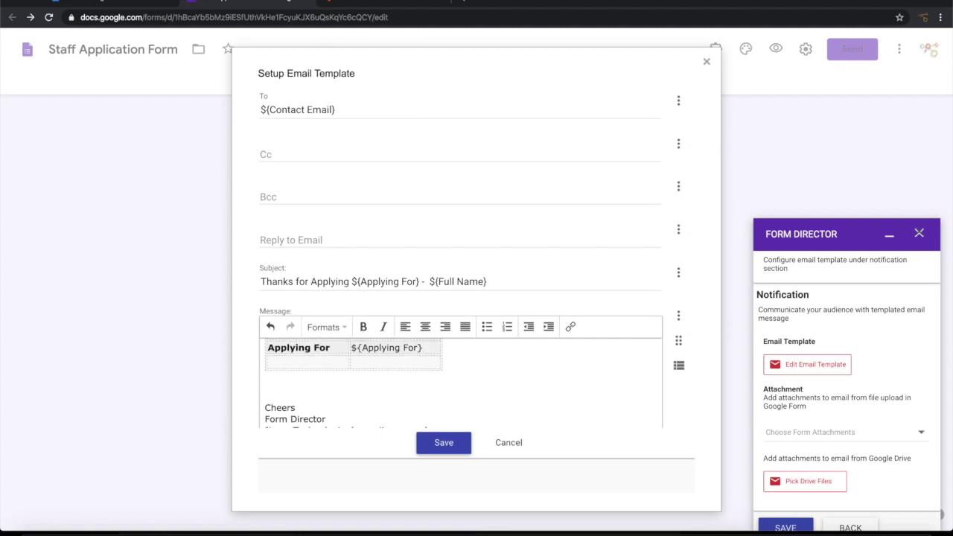
Sign off as 'Model School Management' and save the email template
{"action": "scroll", "coordinate": [285, 383], "scroll_direction": "down", "scroll_amount": 1}
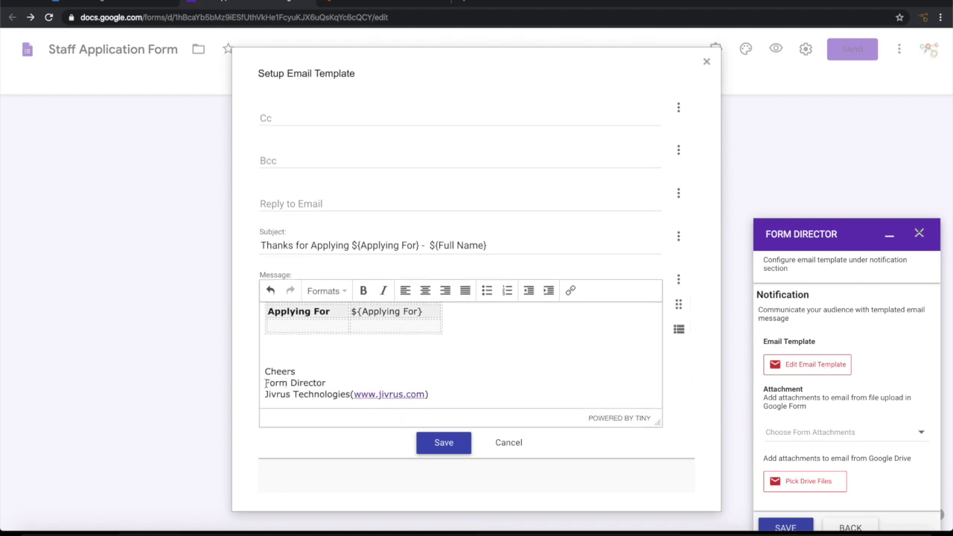
{"action": "left_click_drag", "start_coordinate": [443, 396], "coordinate": [232, 386]}
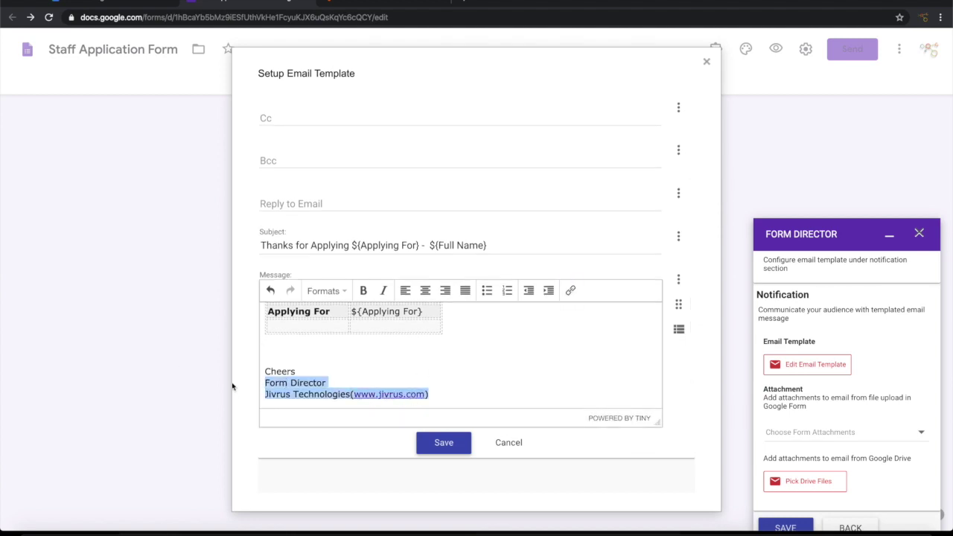
{"action": "type", "text": "M"}
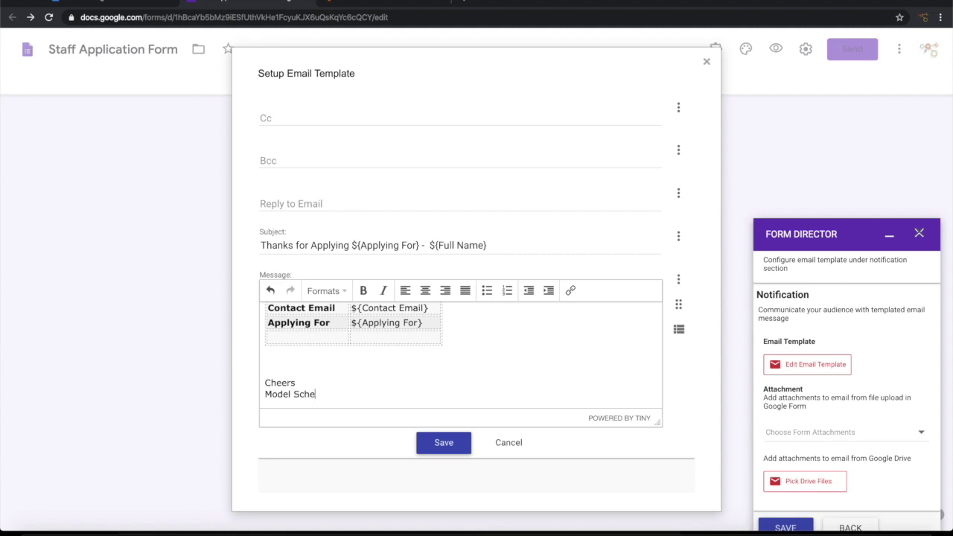
{"action": "type", "text": "anag"}
{"action": "type", "text": "ement"}
{"action": "left_click", "coordinate": [445, 444]}
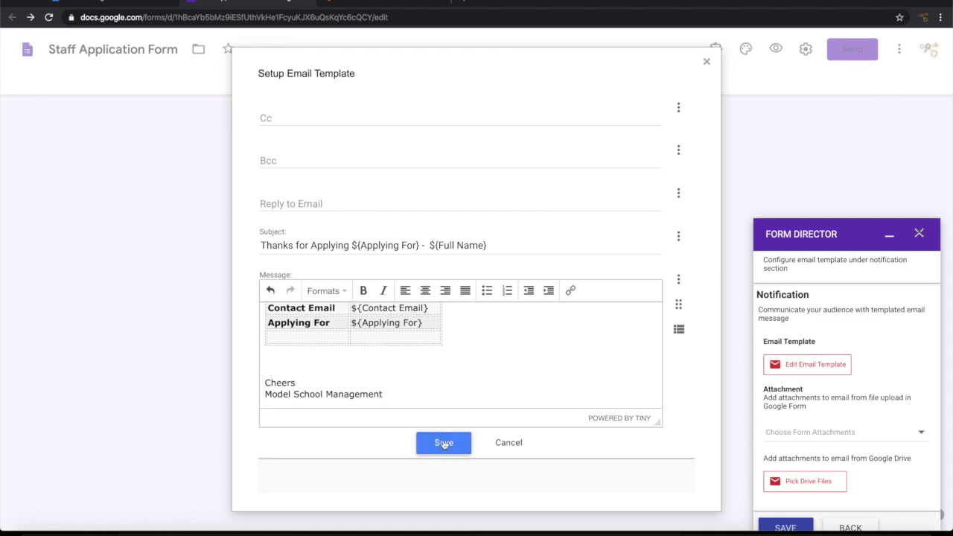
Attach School brochure.jpg from Drive, found by searching 'school', and save the service
{"action": "scroll", "coordinate": [884, 400], "scroll_direction": "down", "scroll_amount": 1}
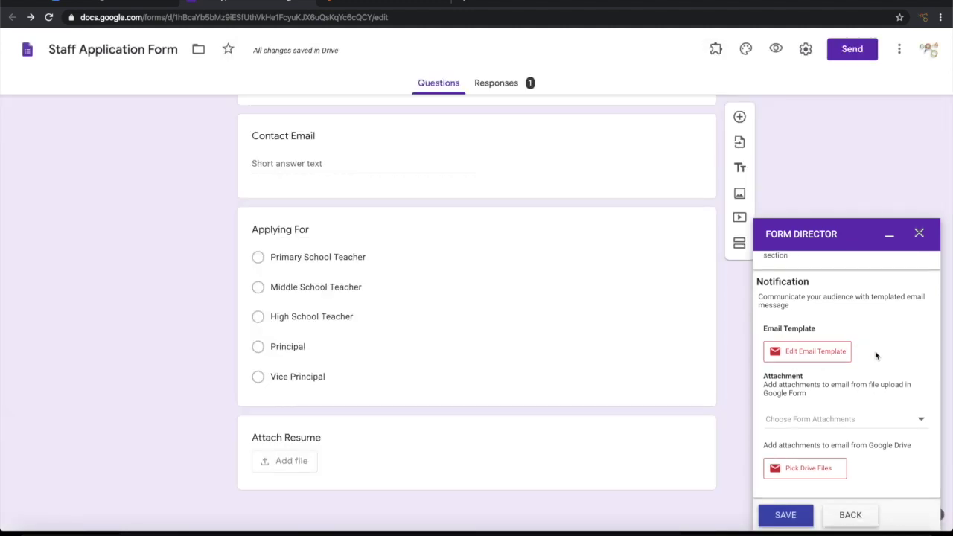
{"action": "left_click", "coordinate": [825, 474]}
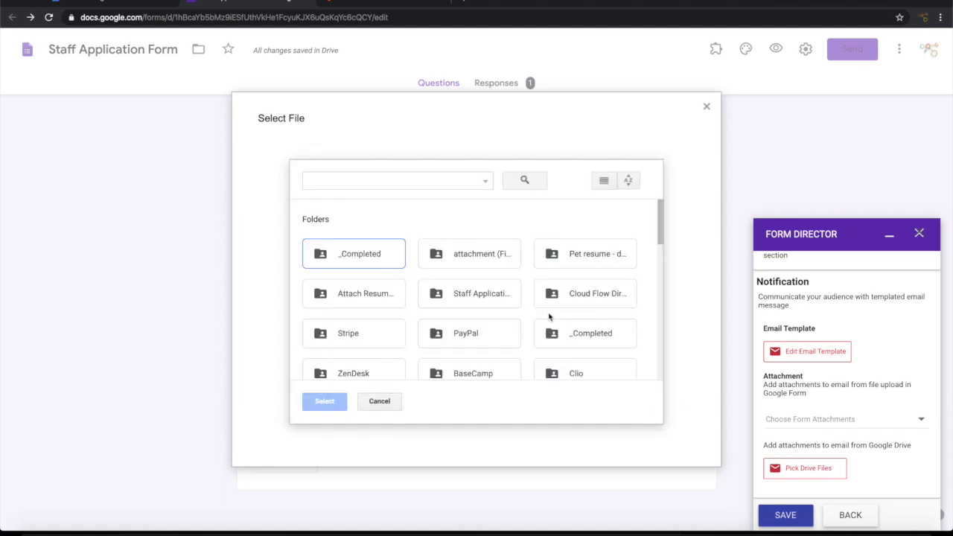
{"action": "left_click", "coordinate": [410, 184]}
{"action": "type", "text": "sc"}
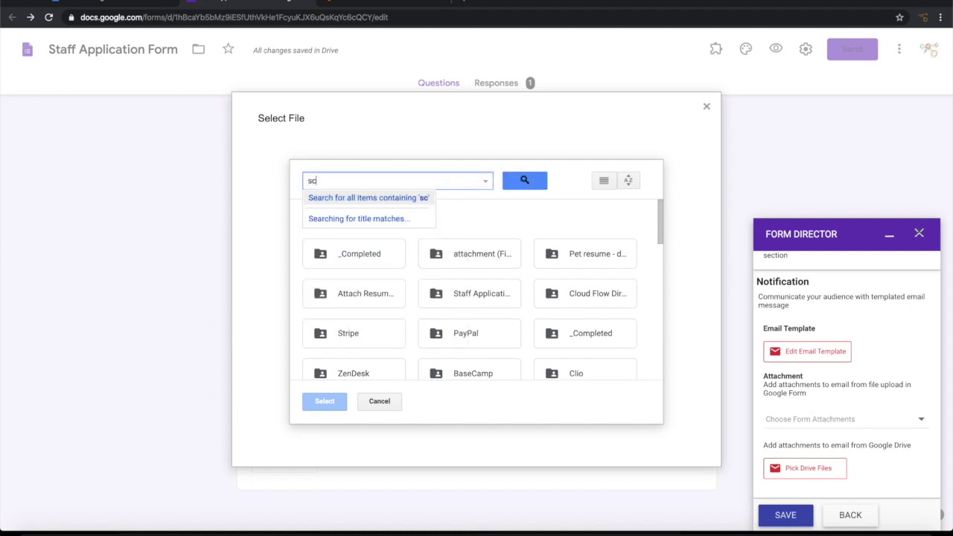
{"action": "type", "text": "hool"}
{"action": "key", "text": "Return"}
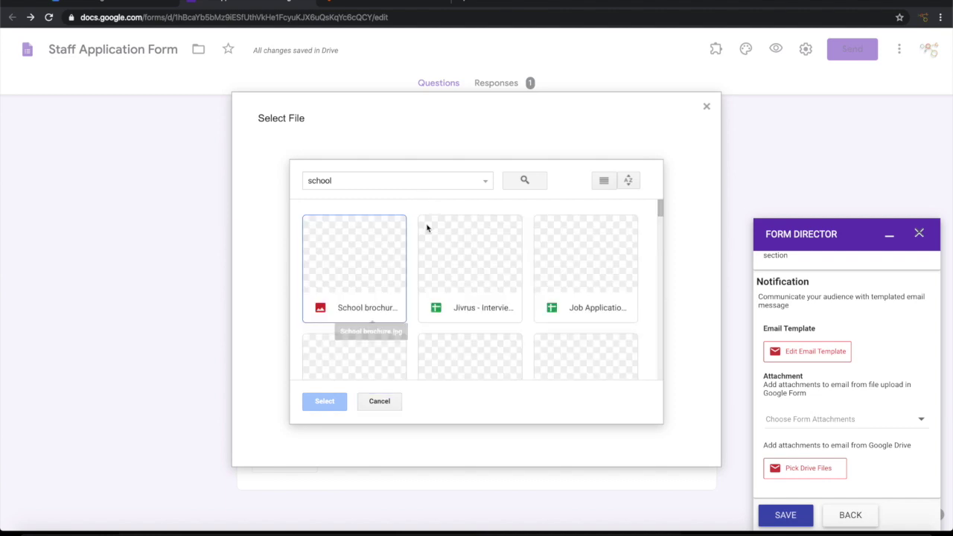
{"action": "left_click", "coordinate": [375, 266]}
{"action": "left_click", "coordinate": [324, 400]}
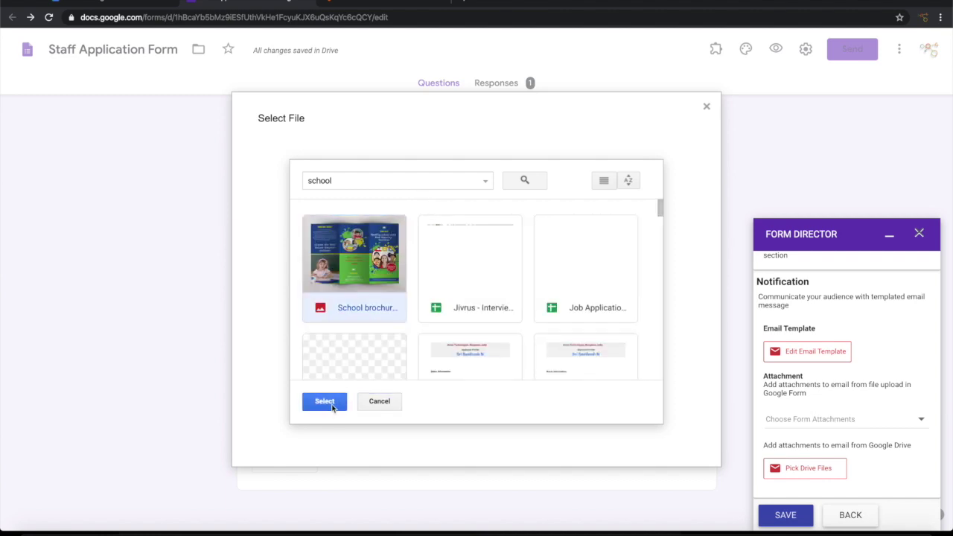
{"action": "scroll", "coordinate": [830, 434], "scroll_direction": "down", "scroll_amount": 1}
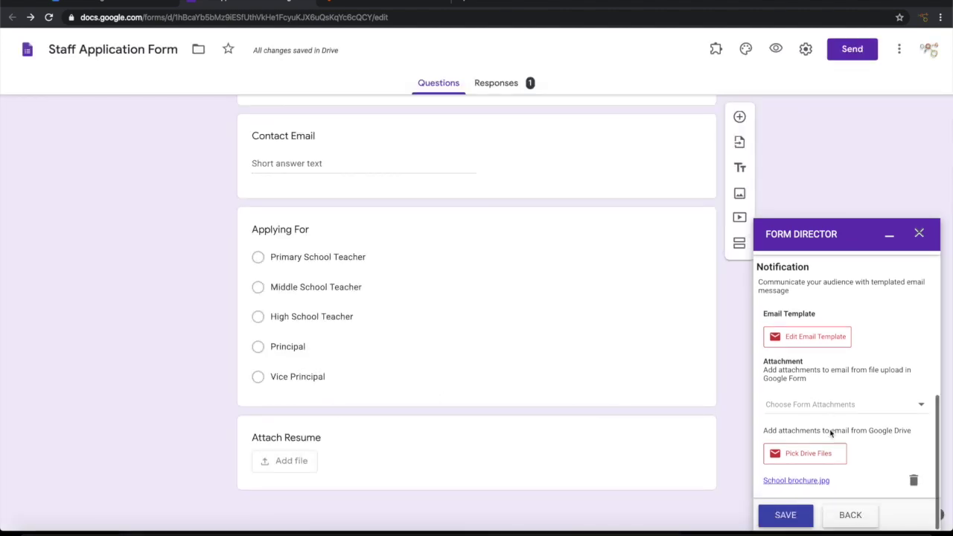
{"action": "left_click", "coordinate": [789, 515]}
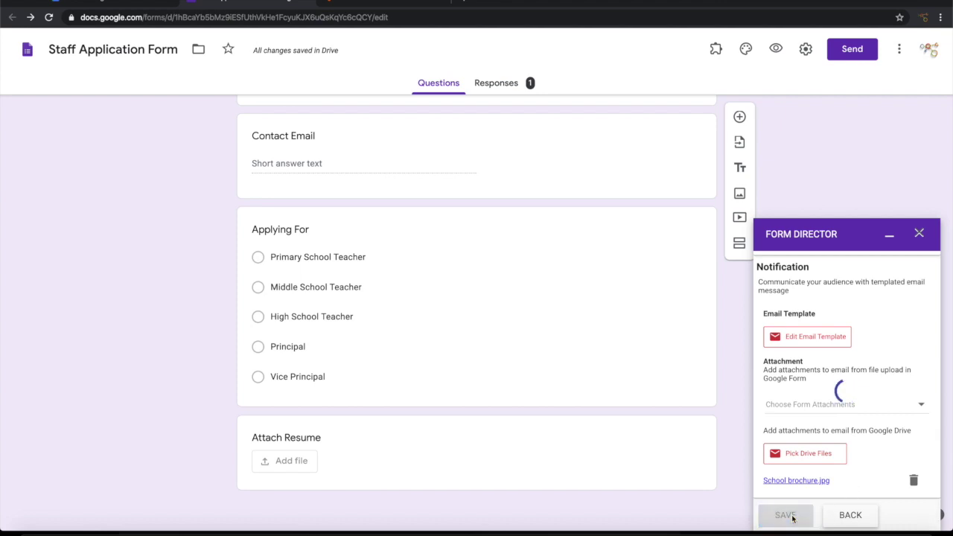
Add a second Form Director service using the Email app
{"action": "left_click", "coordinate": [789, 345]}
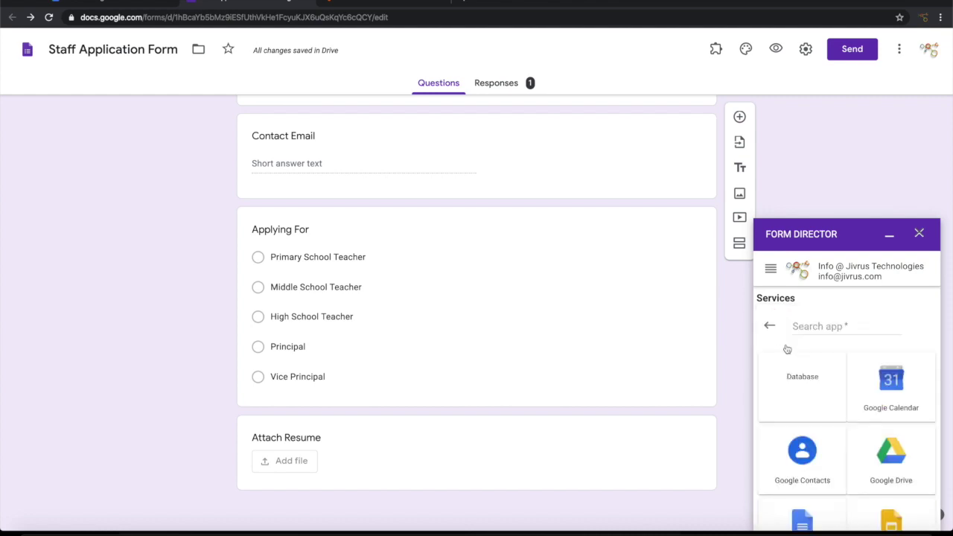
{"action": "scroll", "coordinate": [845, 399], "scroll_direction": "down", "scroll_amount": 1}
{"action": "scroll", "coordinate": [845, 401], "scroll_direction": "down", "scroll_amount": 1}
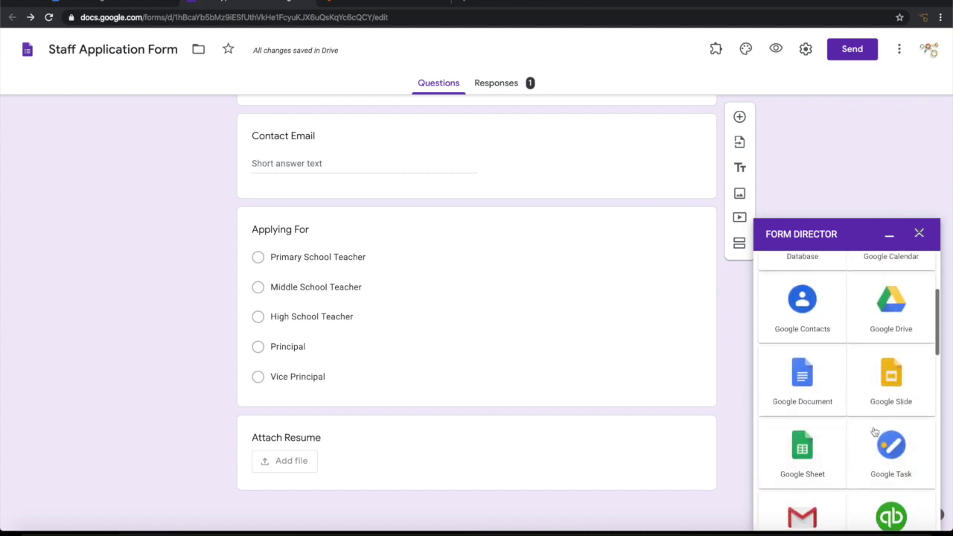
{"action": "scroll", "coordinate": [856, 451], "scroll_direction": "down", "scroll_amount": 2}
{"action": "scroll", "coordinate": [837, 441], "scroll_direction": "down", "scroll_amount": 1}
{"action": "left_click", "coordinate": [816, 366]}
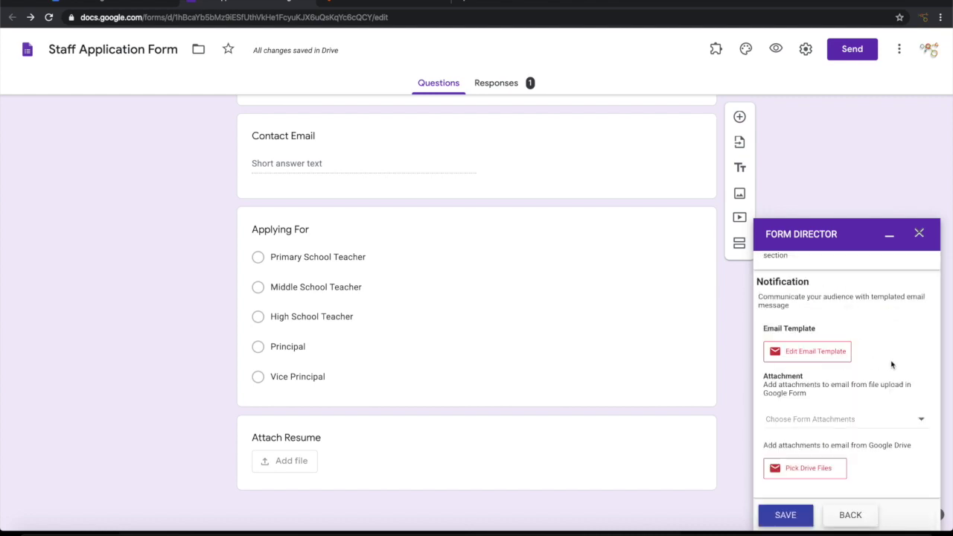
{"action": "scroll", "coordinate": [890, 351], "scroll_direction": "up", "scroll_amount": 10}
Name the new service 'Notify School Management' and bring up its email template
{"action": "left_click_drag", "start_coordinate": [803, 326], "coordinate": [691, 323]}
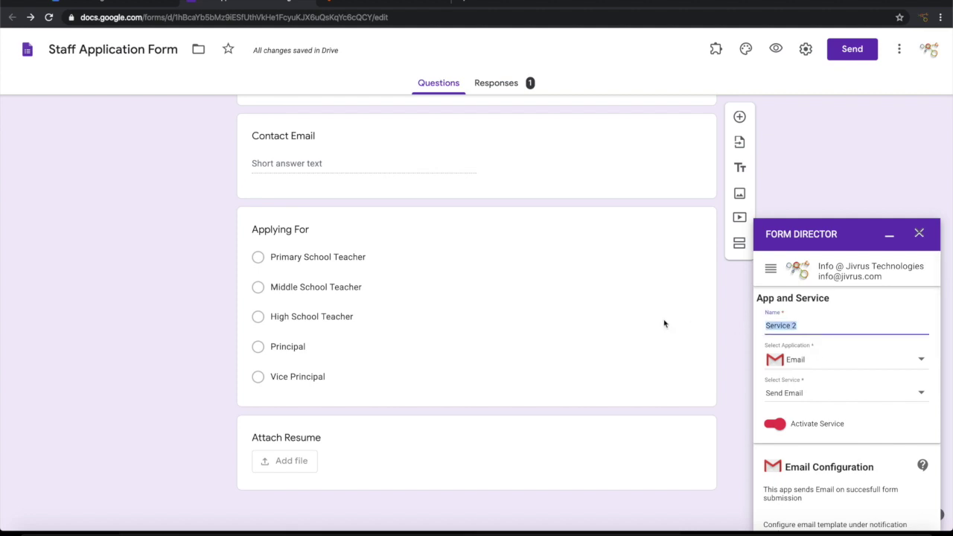
{"action": "type", "text": "N"}
{"action": "type", "text": "doo"}
{"action": "type", "text": " Manag"}
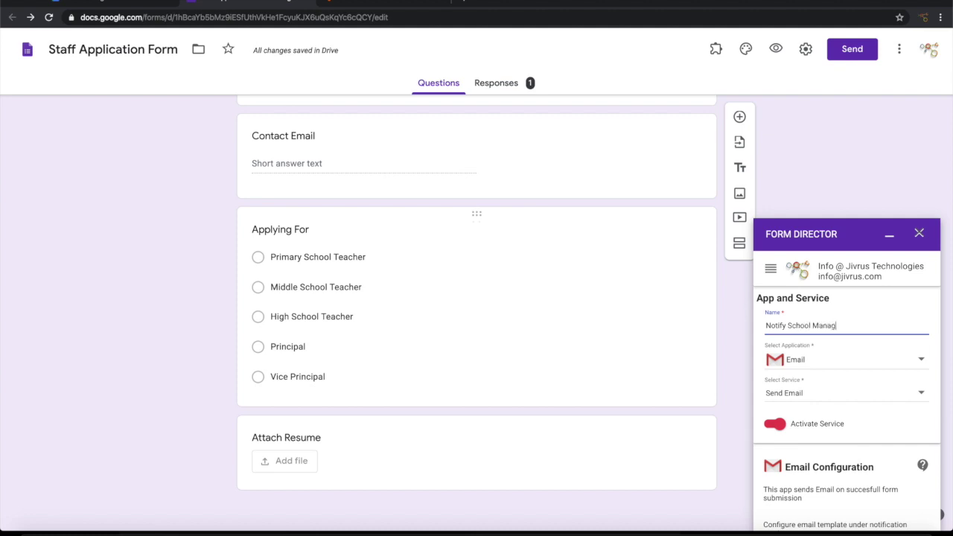
{"action": "type", "text": "ement"}
{"action": "scroll", "coordinate": [814, 360], "scroll_direction": "down", "scroll_amount": 2}
{"action": "scroll", "coordinate": [814, 360], "scroll_direction": "down", "scroll_amount": 5}
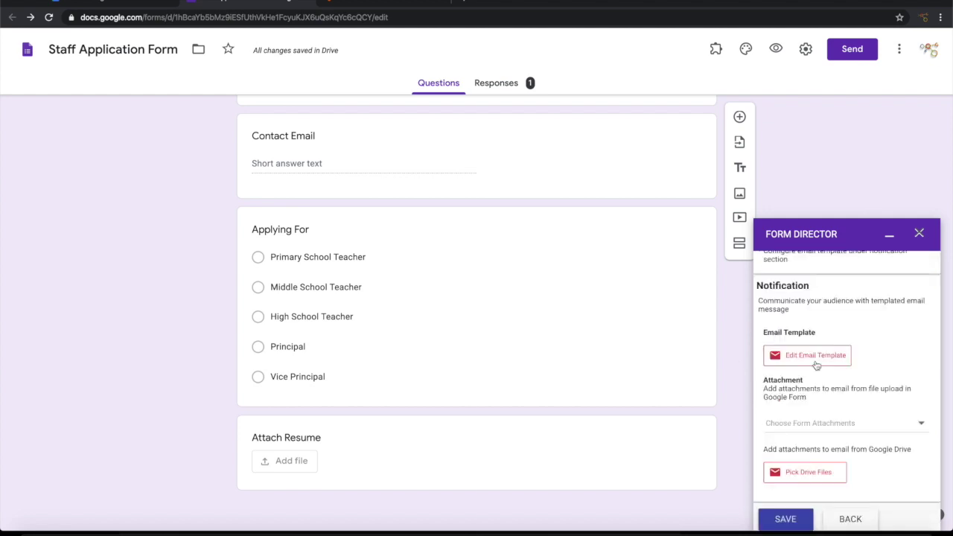
{"action": "left_click", "coordinate": [815, 356]}
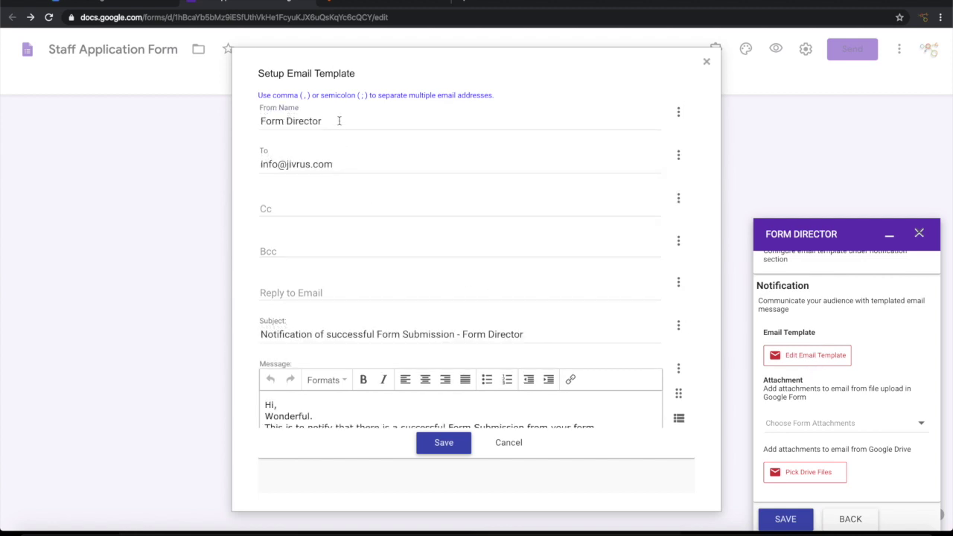
Set the sender name to 'Application Portal' and change the recipient address's name part
{"action": "left_click_drag", "start_coordinate": [339, 121], "coordinate": [193, 113]}
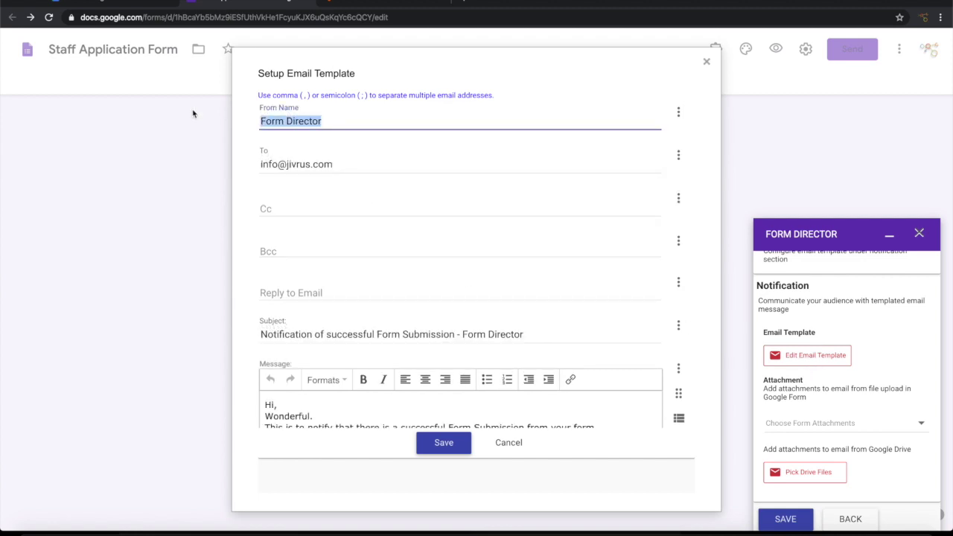
{"action": "type", "text": "Appli"}
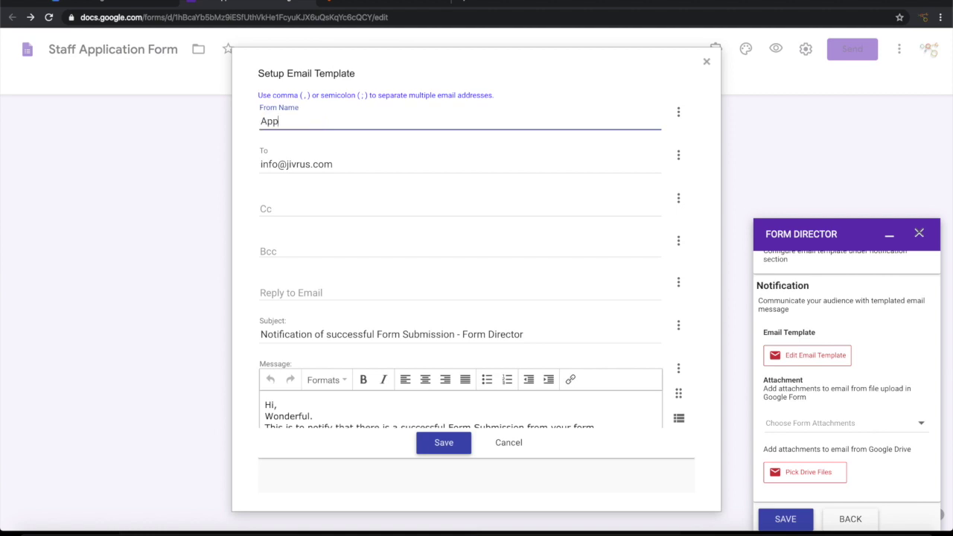
{"action": "type", "text": "cation Portal"}
{"action": "key", "text": "Tab"}
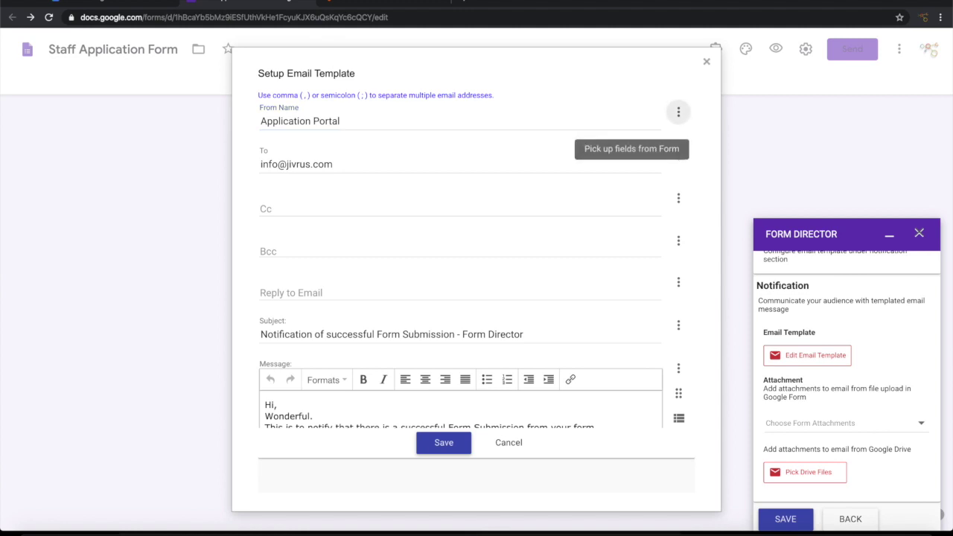
{"action": "key", "text": "Tab"}
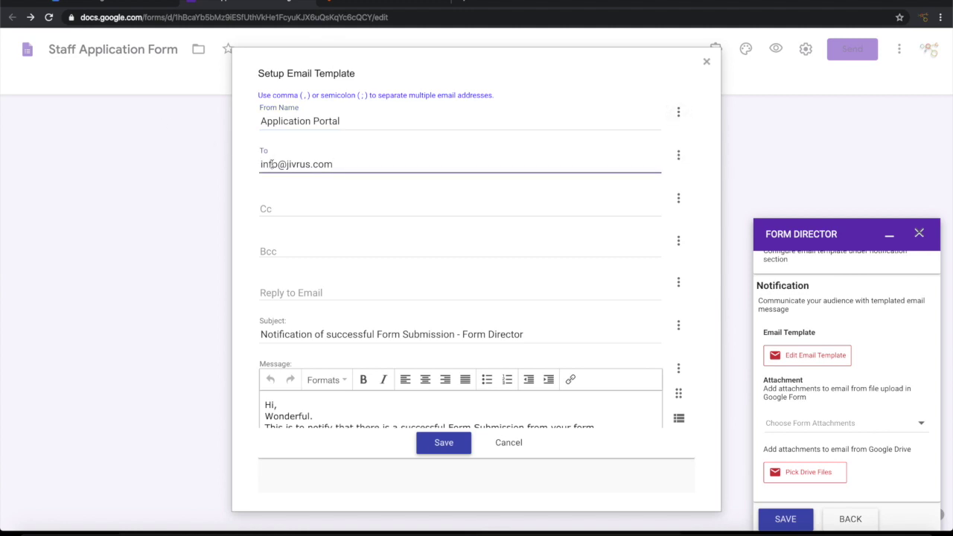
{"action": "double_click", "coordinate": [272, 163]}
{"action": "type", "text": "michaes"}
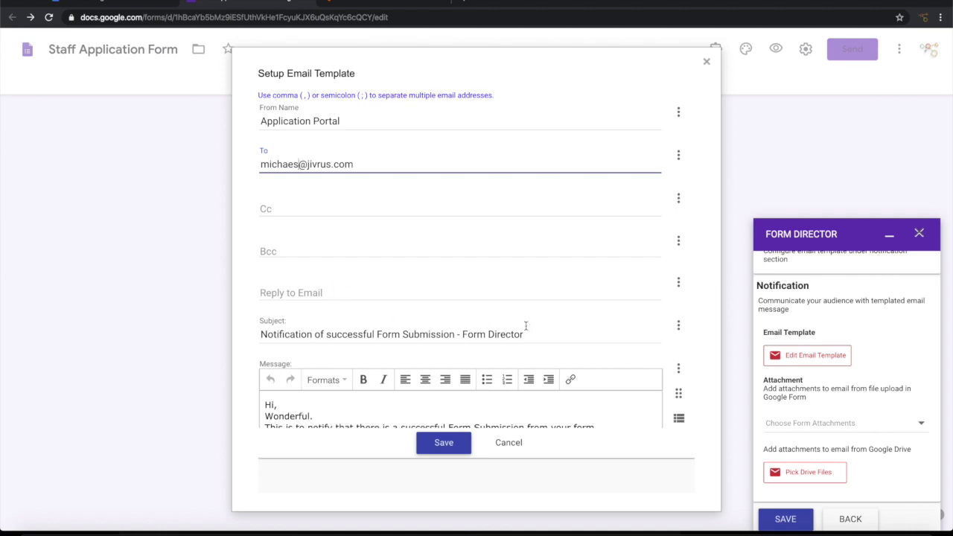
Set the subject to 'New Application for ${Applying For} from ${Full Name}'
{"action": "left_click_drag", "start_coordinate": [536, 334], "coordinate": [262, 319]}
{"action": "type", "text": "New "}
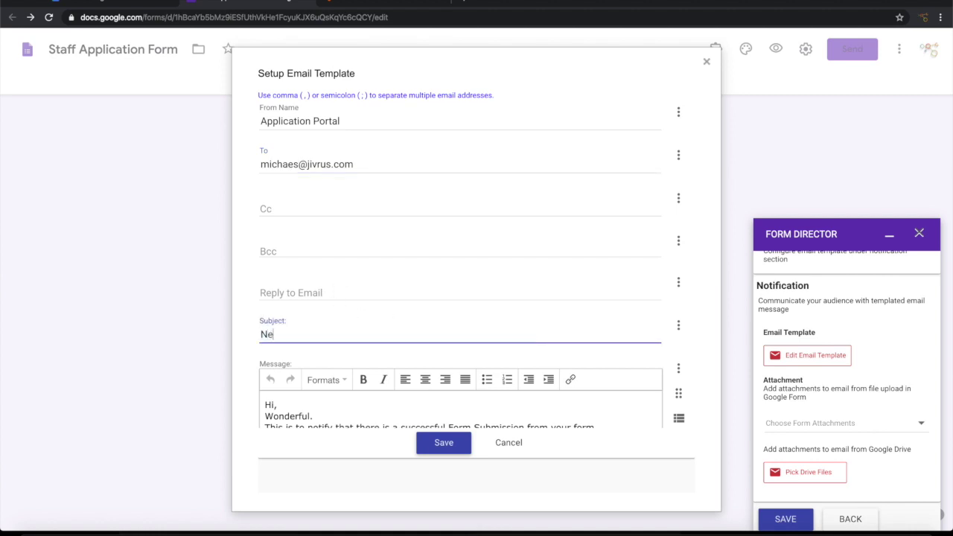
{"action": "type", "text": "Application for"}
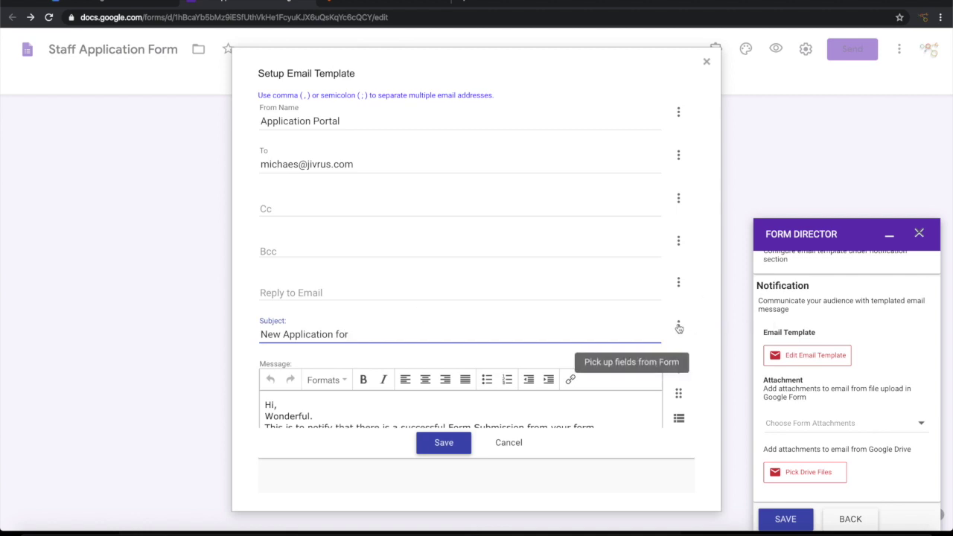
{"action": "left_click", "coordinate": [678, 325]}
{"action": "left_click", "coordinate": [573, 440]}
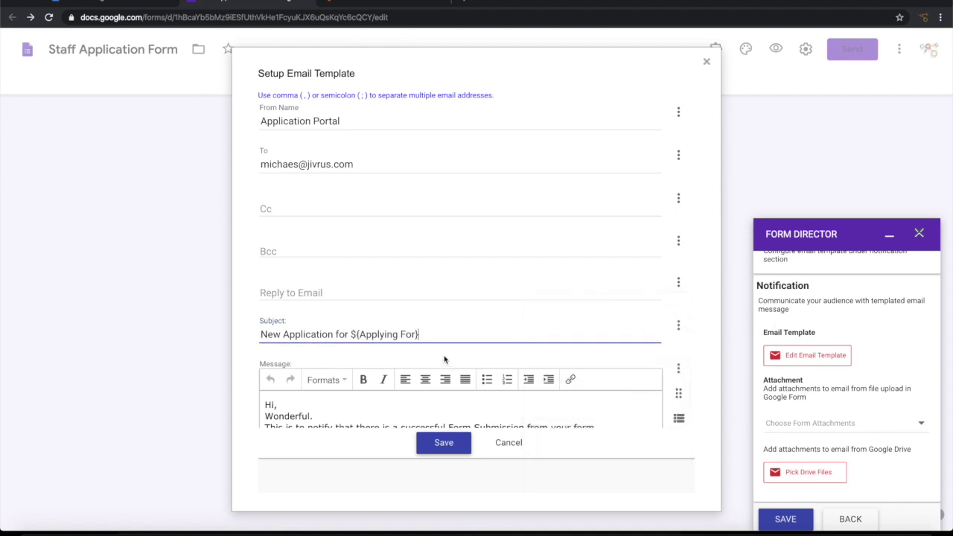
{"action": "type", "text": "m"}
{"action": "left_click", "coordinate": [678, 325]}
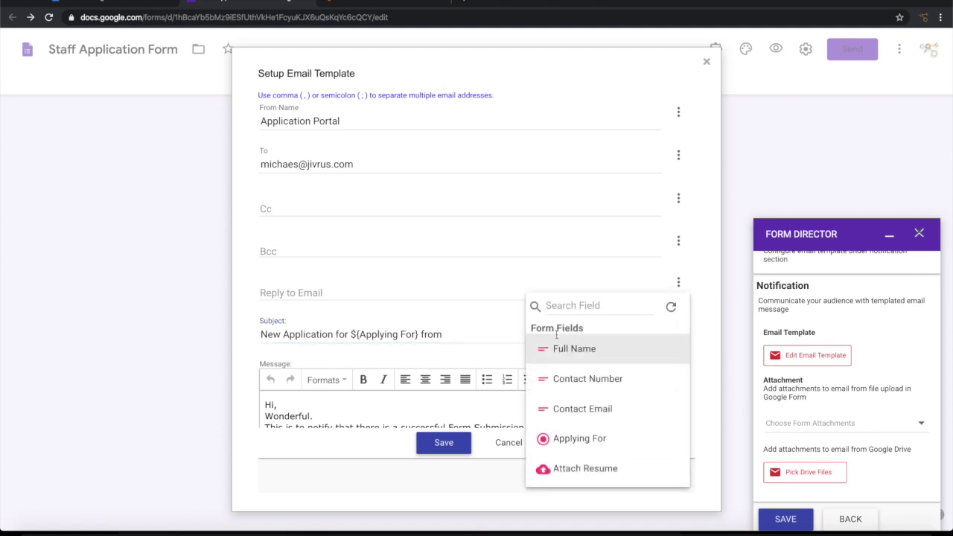
{"action": "left_click", "coordinate": [563, 349]}
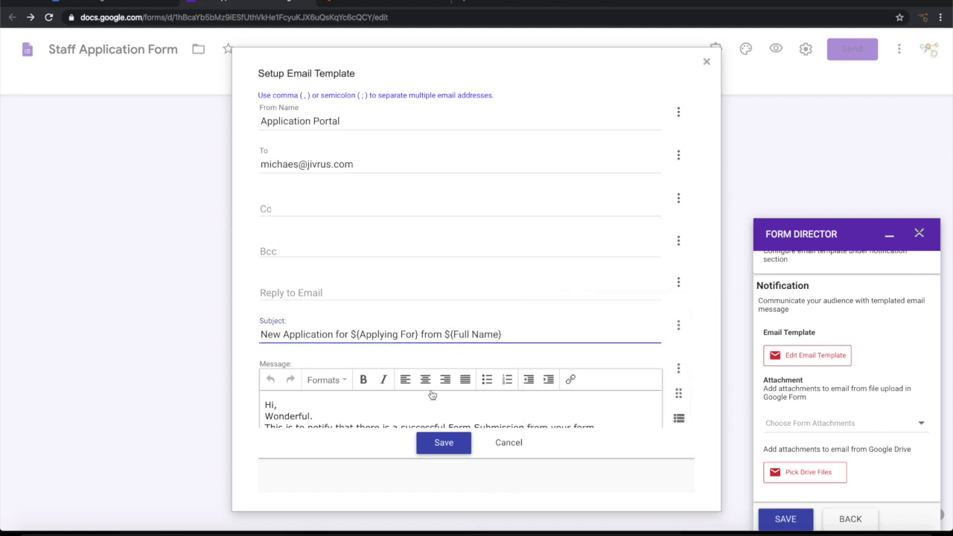
{"action": "scroll", "coordinate": [432, 394], "scroll_direction": "down", "scroll_amount": 2}
Delete the Attach Resume row from the message's details table
{"action": "scroll", "coordinate": [453, 313], "scroll_direction": "down", "scroll_amount": 2}
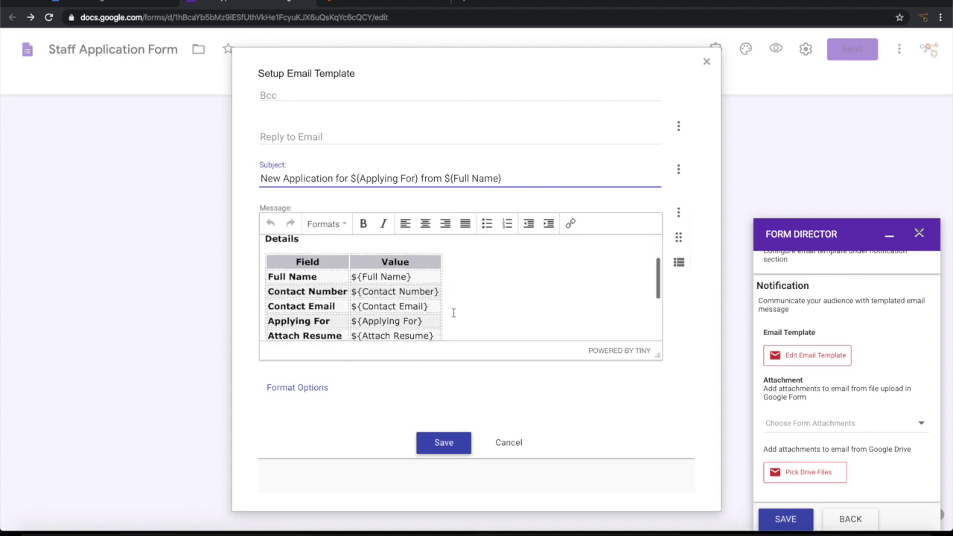
{"action": "scroll", "coordinate": [451, 313], "scroll_direction": "down", "scroll_amount": 1}
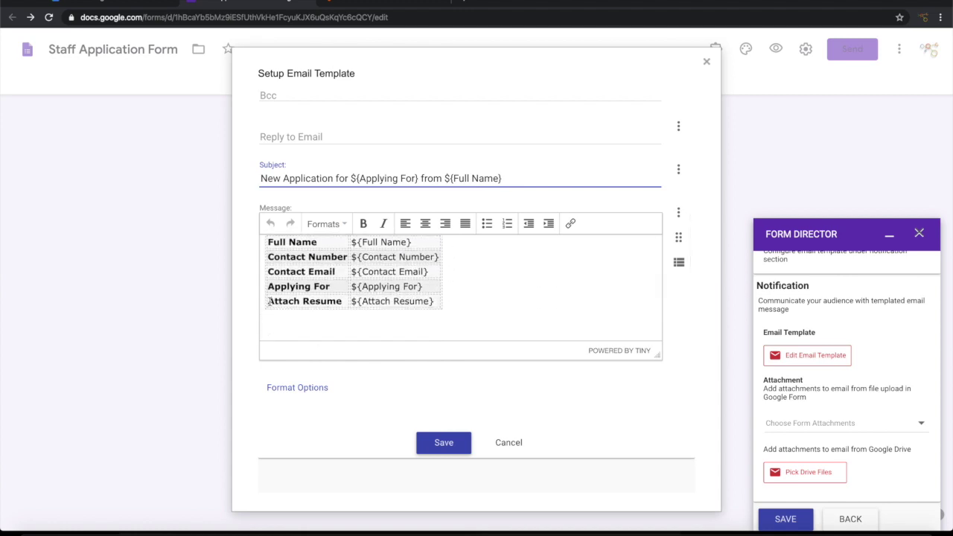
{"action": "left_click_drag", "start_coordinate": [268, 300], "coordinate": [439, 300]}
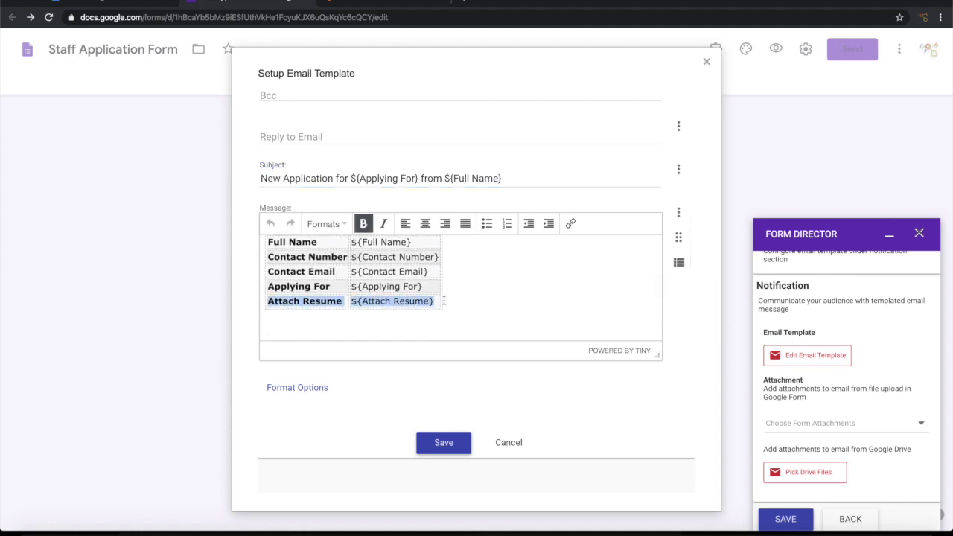
{"action": "key", "text": "BackSpace"}
{"action": "scroll", "coordinate": [439, 273], "scroll_direction": "up", "scroll_amount": 3}
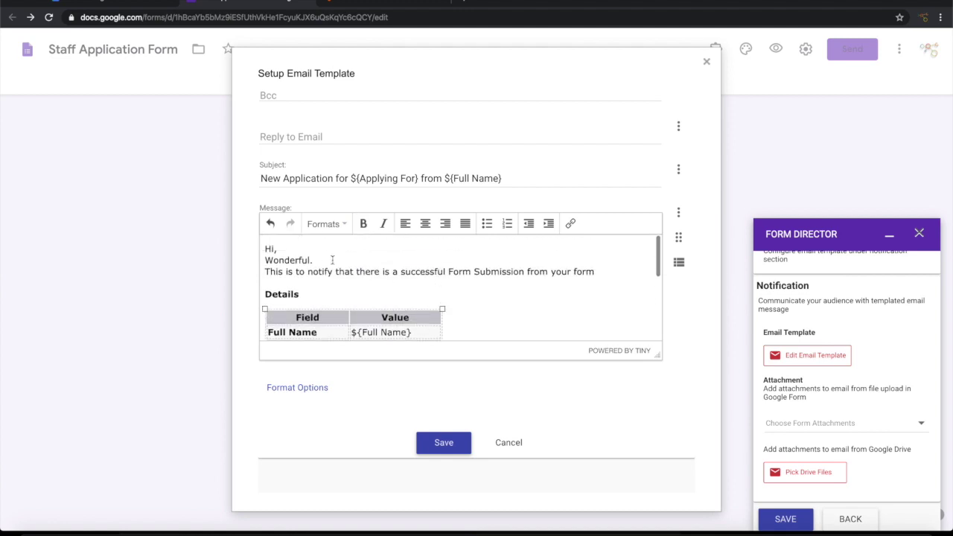
Replace the three-line greeting with 'Hi' and a line asking to find the application
{"action": "left_click_drag", "start_coordinate": [609, 267], "coordinate": [259, 248]}
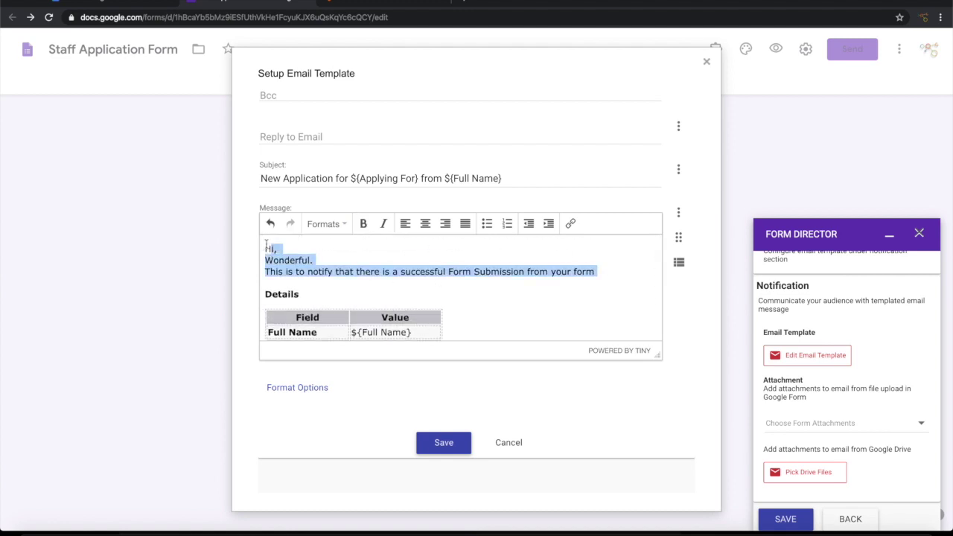
{"action": "type", "text": "Hi"}
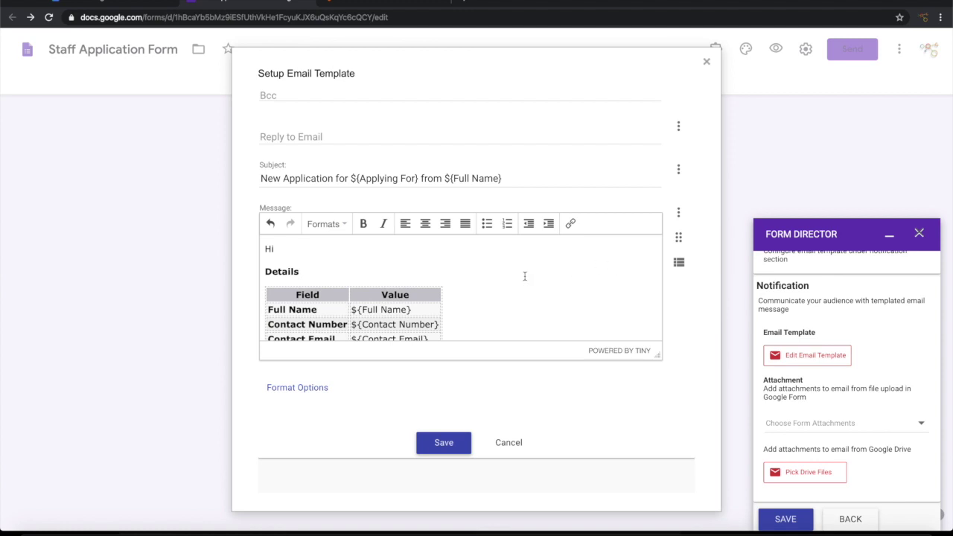
{"action": "key", "text": "Return"}
{"action": "key", "text": "Return"}
{"action": "type", "text": "P"}
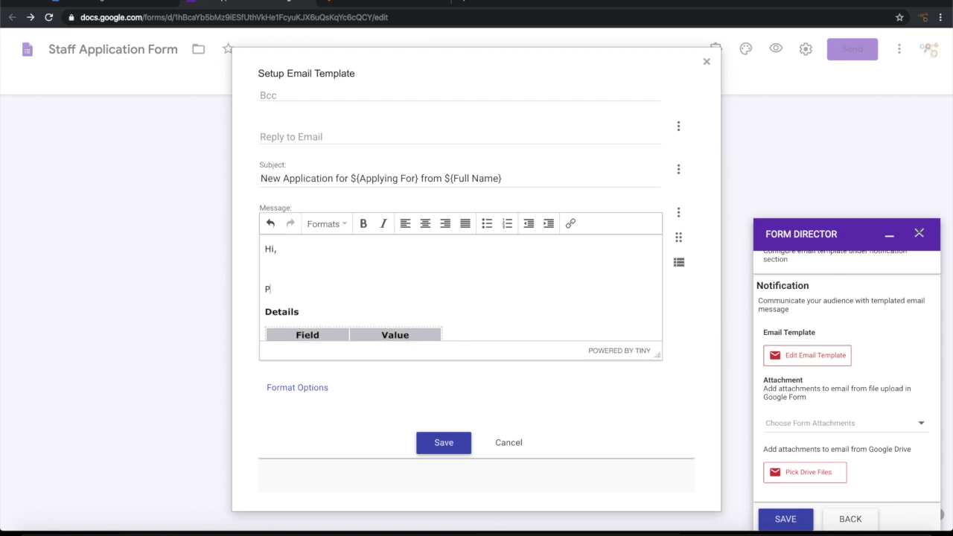
{"action": "key", "text": "BackSpace"}
{"action": "key", "text": "BackSpace"}
{"action": "type", "text": "Please di"}
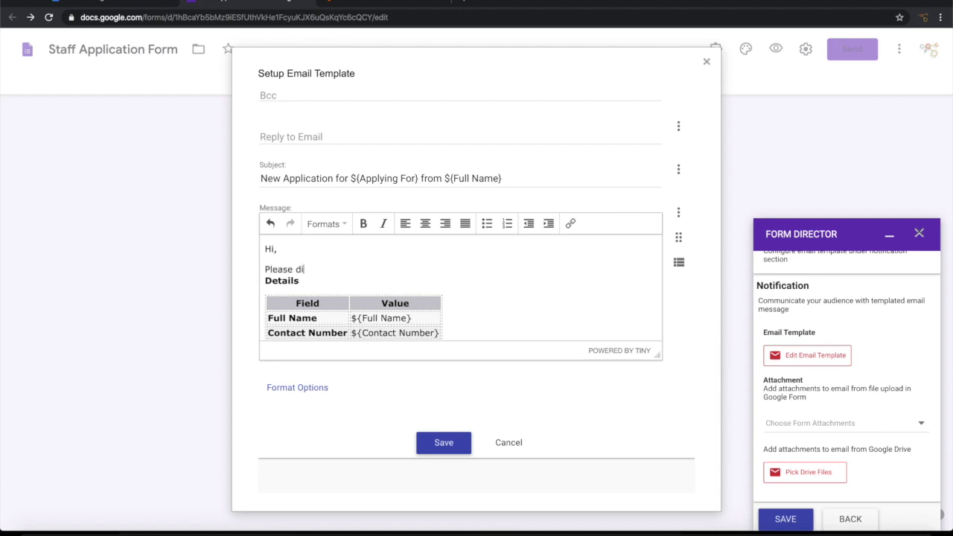
{"action": "type", "text": "ind the "}
{"action": "type", "text": "d ror"}
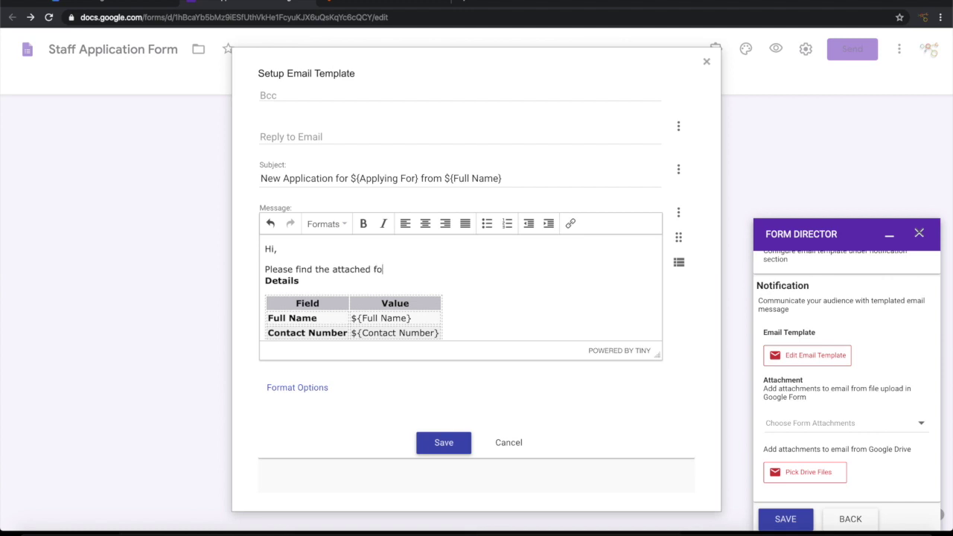
{"action": "type", "text": "ew applicat"}
{"action": "type", "text": "ion for"}
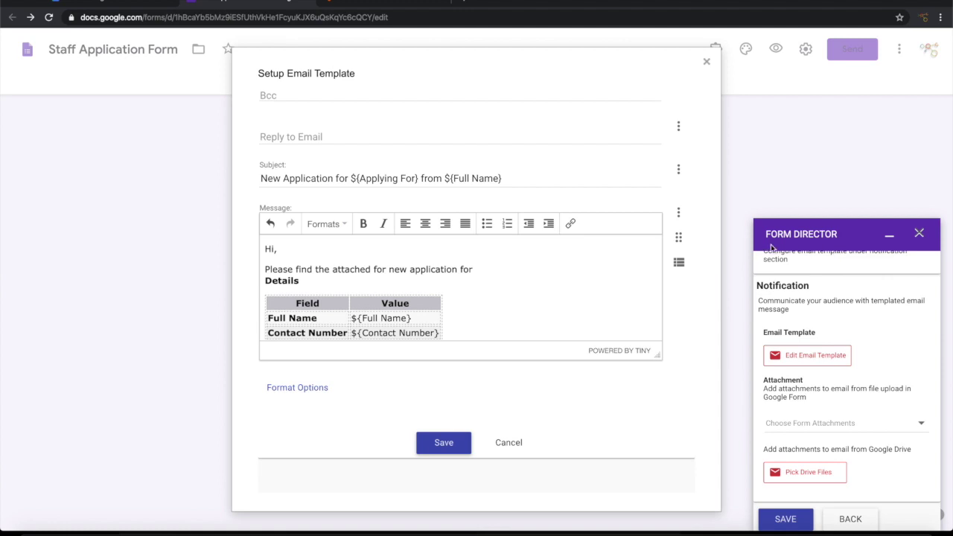
Insert the Applying For field, the word 'from', and the Full Name field into the greeting
{"action": "left_click", "coordinate": [681, 215]}
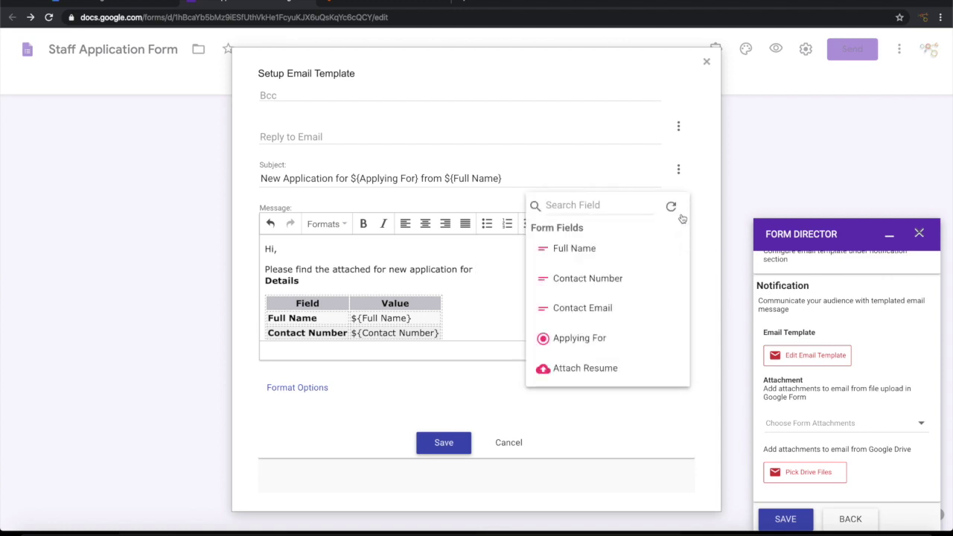
{"action": "left_click", "coordinate": [568, 336]}
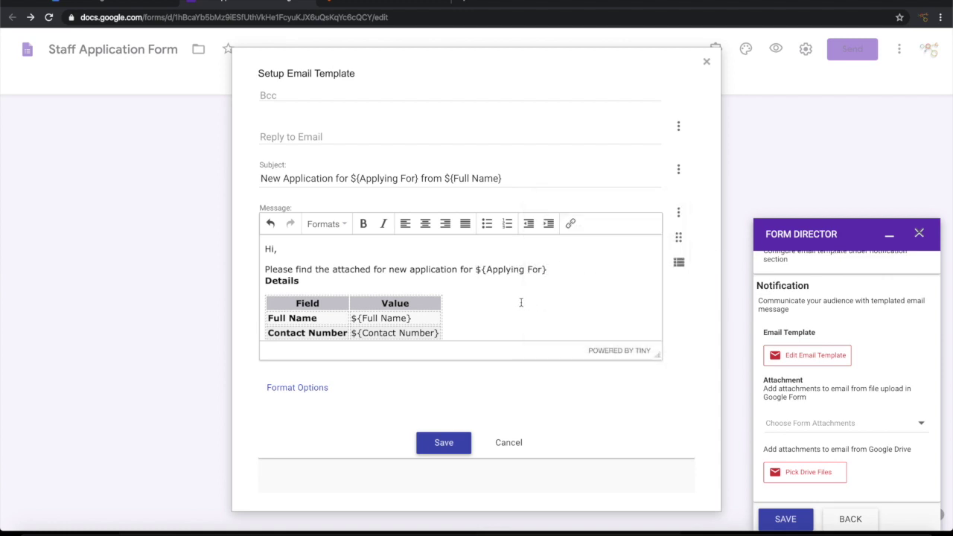
{"action": "type", "text": "from"}
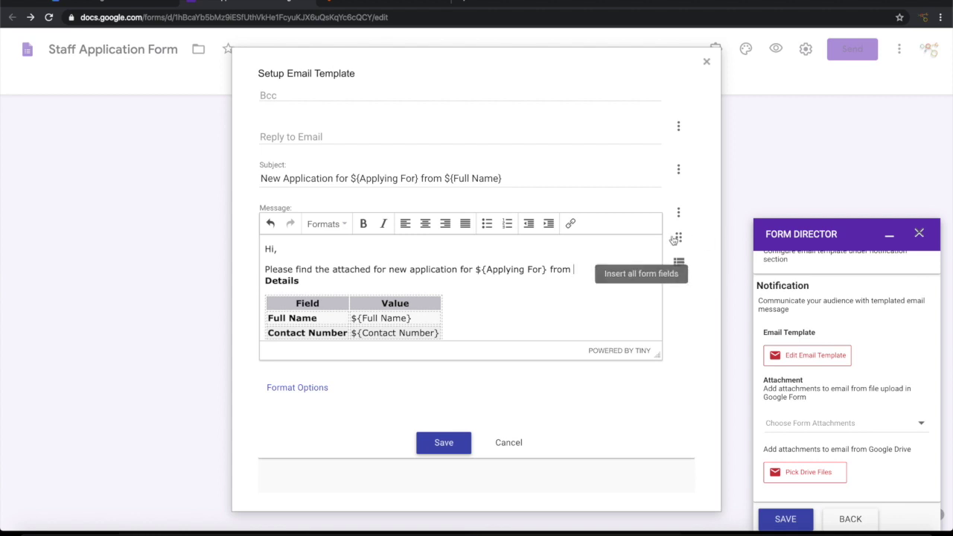
{"action": "left_click", "coordinate": [678, 213]}
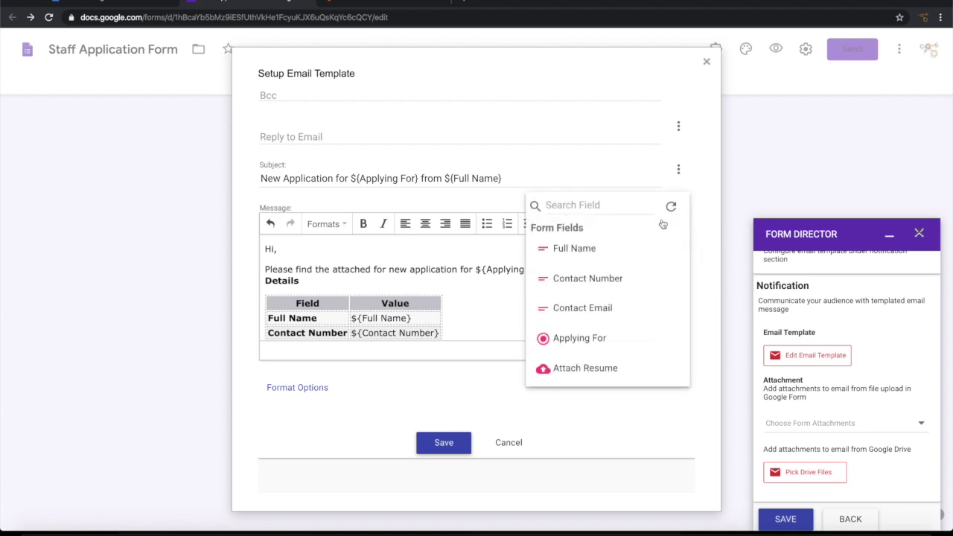
{"action": "left_click", "coordinate": [566, 248]}
Remove the blank line above the signature
{"action": "scroll", "coordinate": [494, 300], "scroll_direction": "down", "scroll_amount": 1}
{"action": "scroll", "coordinate": [494, 300], "scroll_direction": "down", "scroll_amount": 1}
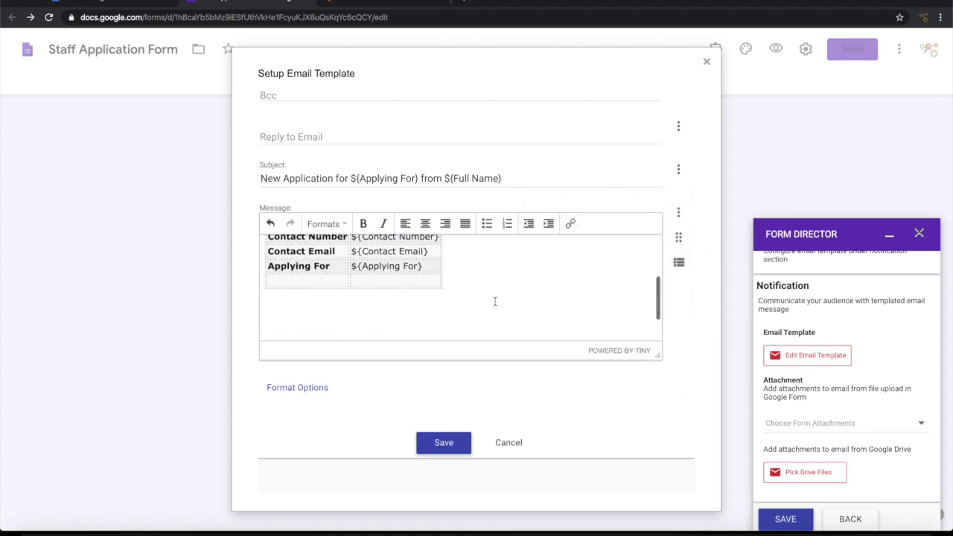
{"action": "scroll", "coordinate": [494, 301], "scroll_direction": "down", "scroll_amount": 1}
{"action": "scroll", "coordinate": [494, 300], "scroll_direction": "up", "scroll_amount": 2}
{"action": "scroll", "coordinate": [494, 300], "scroll_direction": "down", "scroll_amount": 2}
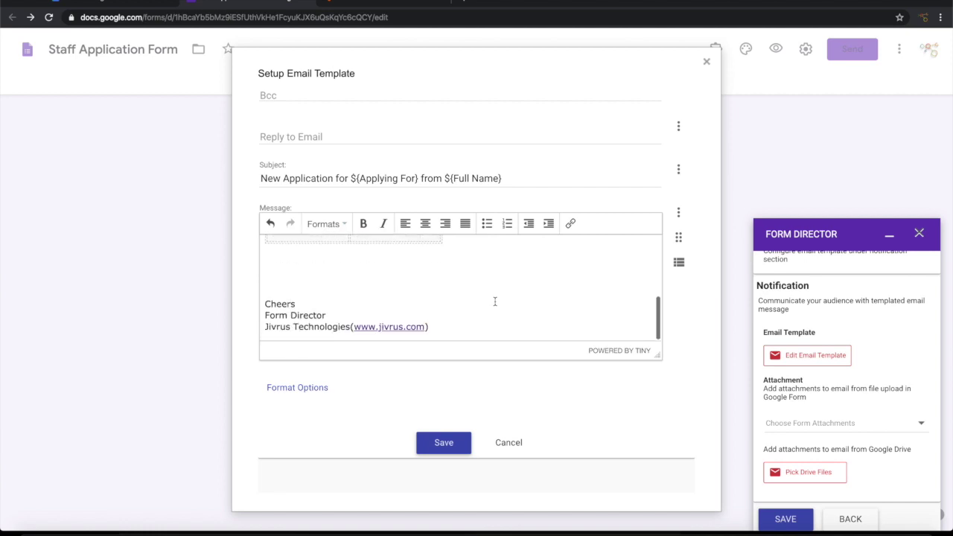
{"action": "left_click", "coordinate": [302, 277]}
{"action": "key", "text": "BackSpace"}
{"action": "key", "text": "BackSpace"}
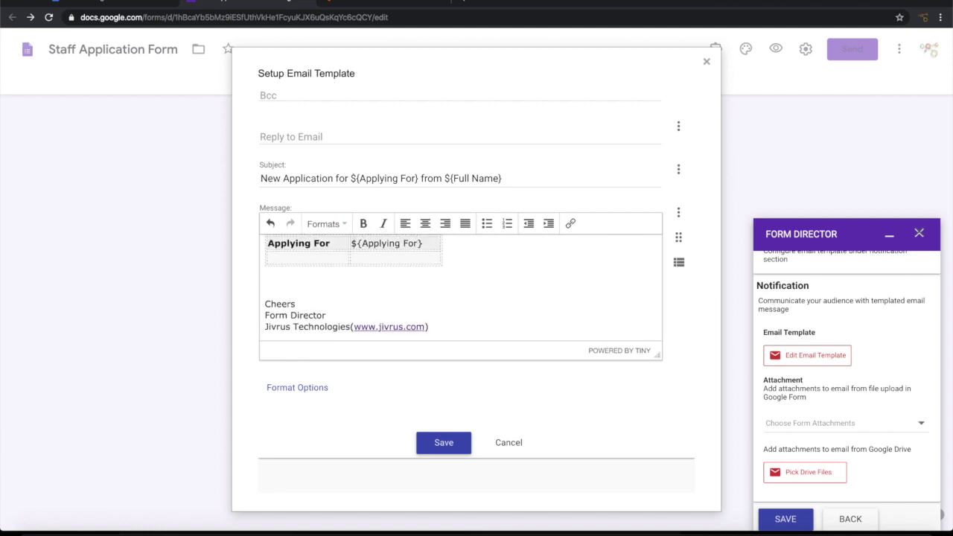
Replace the Form Director signature with 'Application Portal' and save the template
{"action": "left_click", "coordinate": [265, 315]}
{"action": "type", "text": "App"}
{"action": "type", "text": "lication P"}
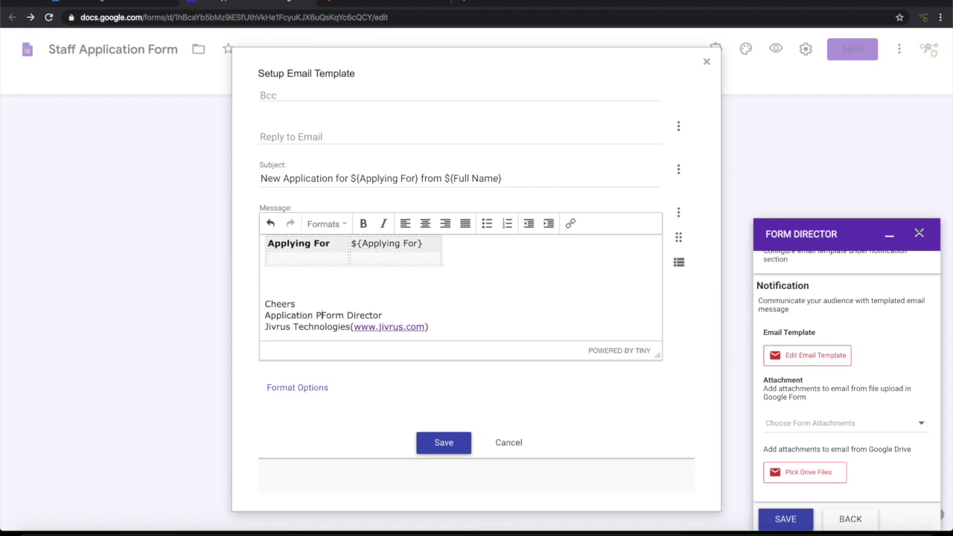
{"action": "type", "text": "ortal"}
{"action": "key", "text": "shift+Down"}
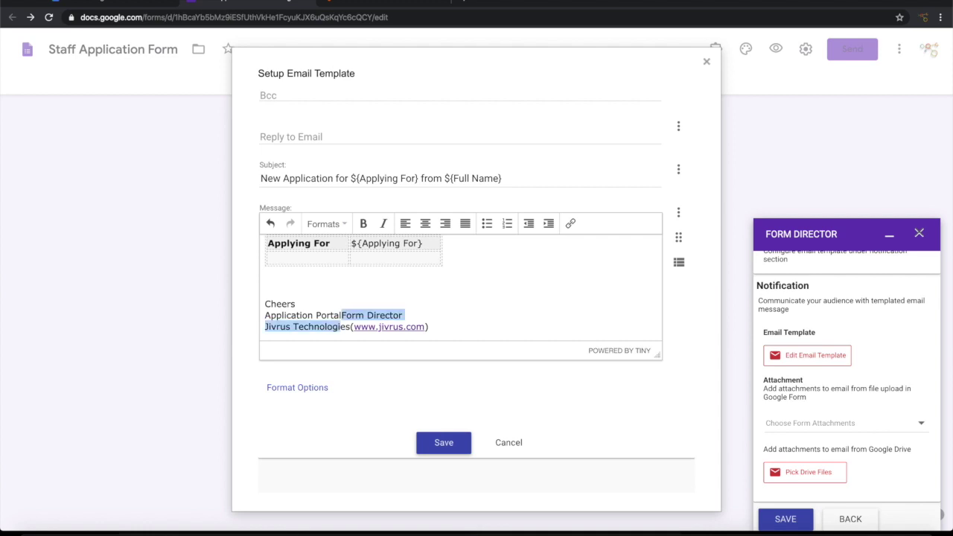
{"action": "key", "text": "shift+End"}
{"action": "key", "text": "BackSpace"}
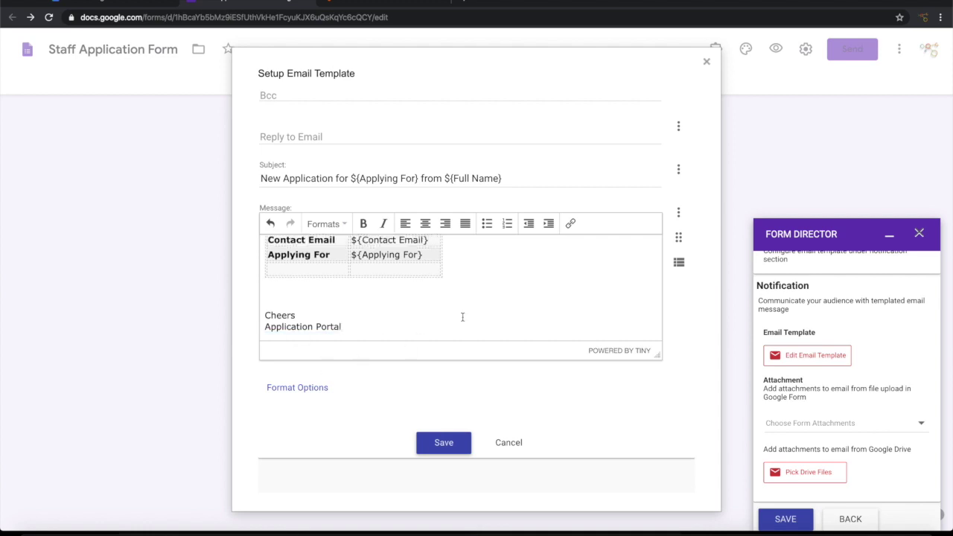
{"action": "scroll", "coordinate": [460, 299], "scroll_direction": "up", "scroll_amount": 1}
{"action": "scroll", "coordinate": [460, 298], "scroll_direction": "down", "scroll_amount": 1}
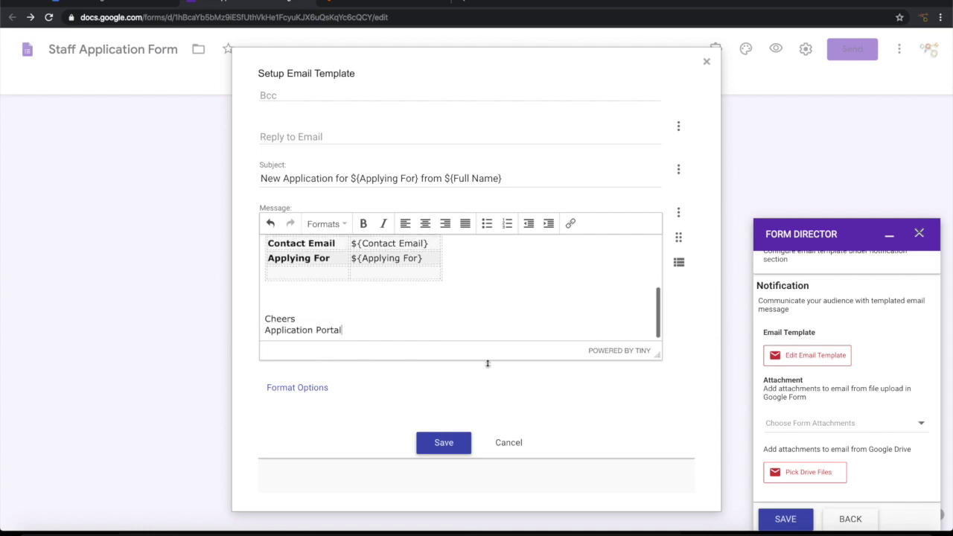
{"action": "left_click", "coordinate": [455, 442]}
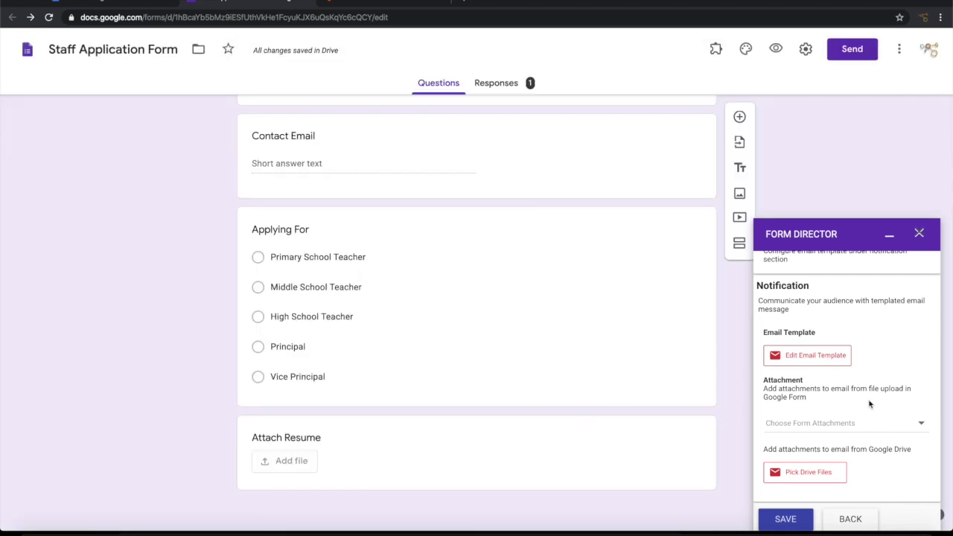
Tick Attach Resume under Choose Form Attachments and save the notification settings
{"action": "scroll", "coordinate": [902, 404], "scroll_direction": "down", "scroll_amount": 1}
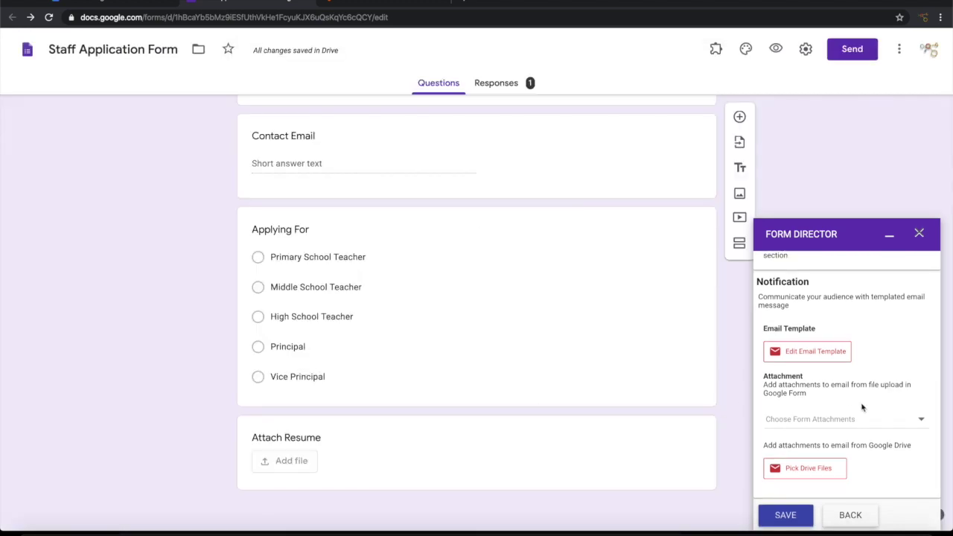
{"action": "mouse_move", "coordinate": [572, 445]}
{"action": "left_click", "coordinate": [856, 419]}
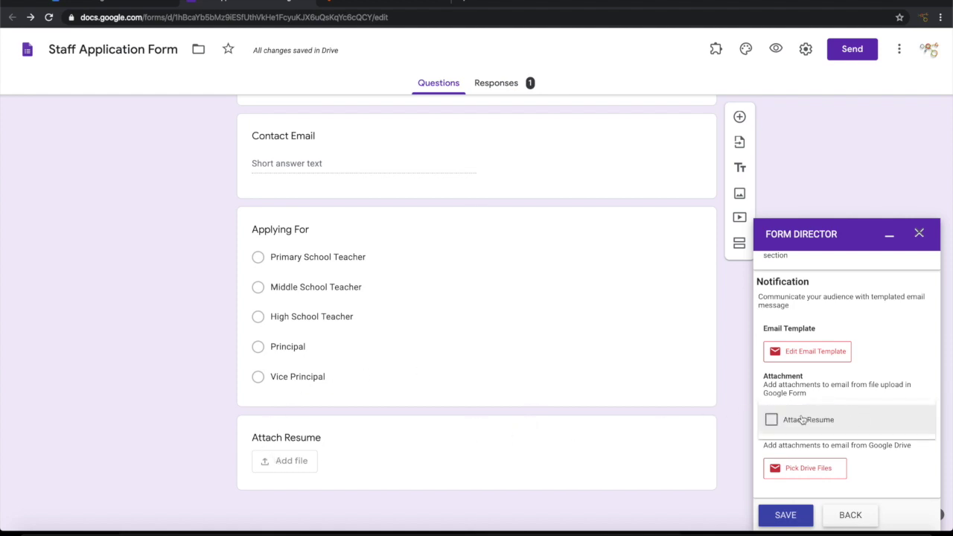
{"action": "left_click", "coordinate": [774, 419]}
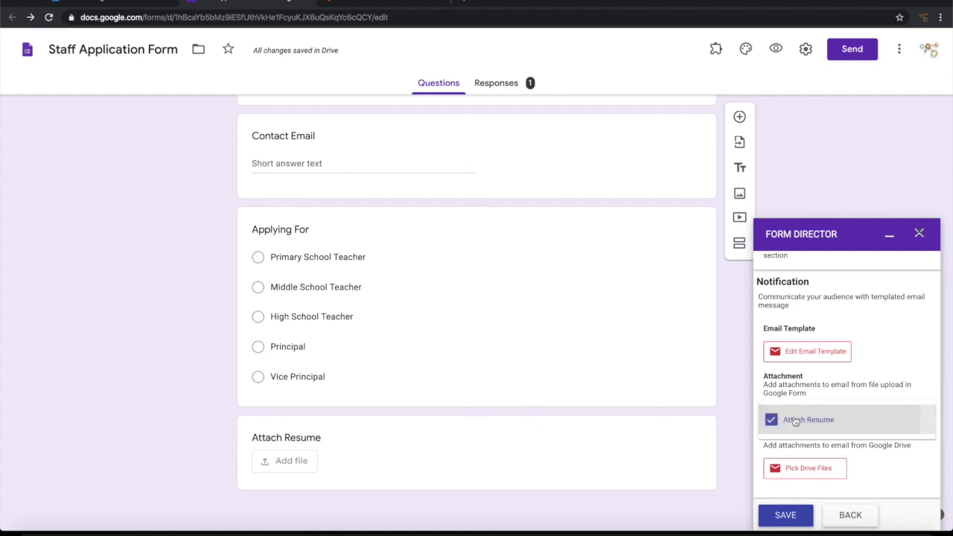
{"action": "left_click", "coordinate": [897, 381]}
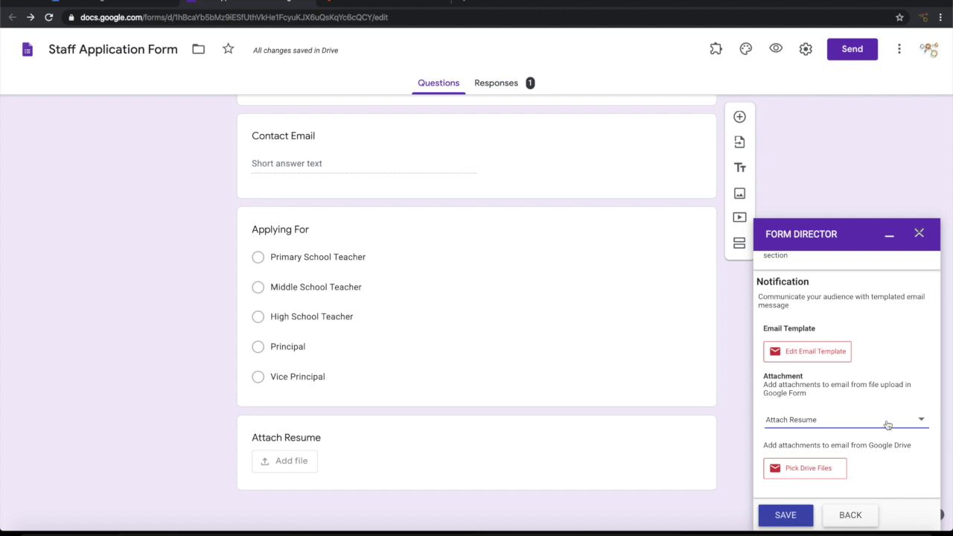
{"action": "left_click", "coordinate": [787, 517]}
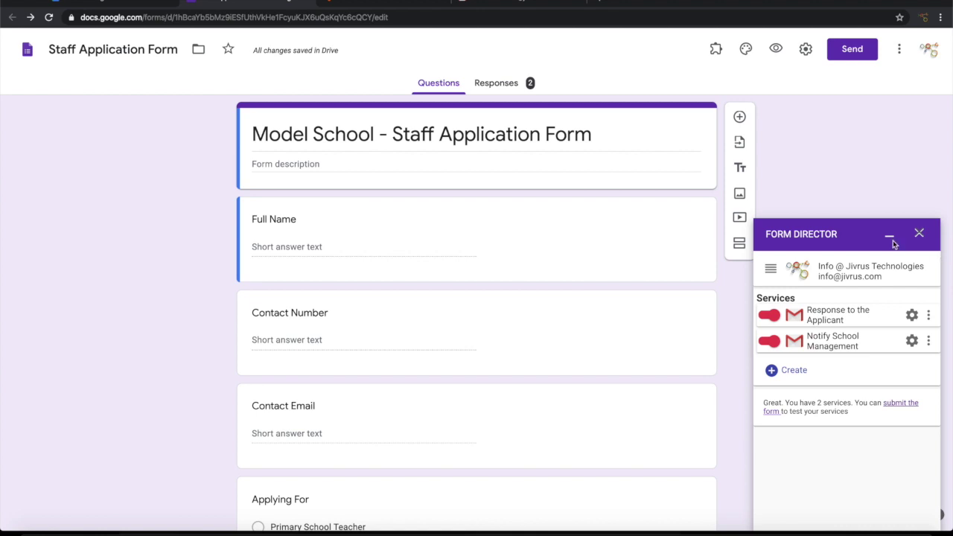
{"action": "left_click", "coordinate": [775, 49]}
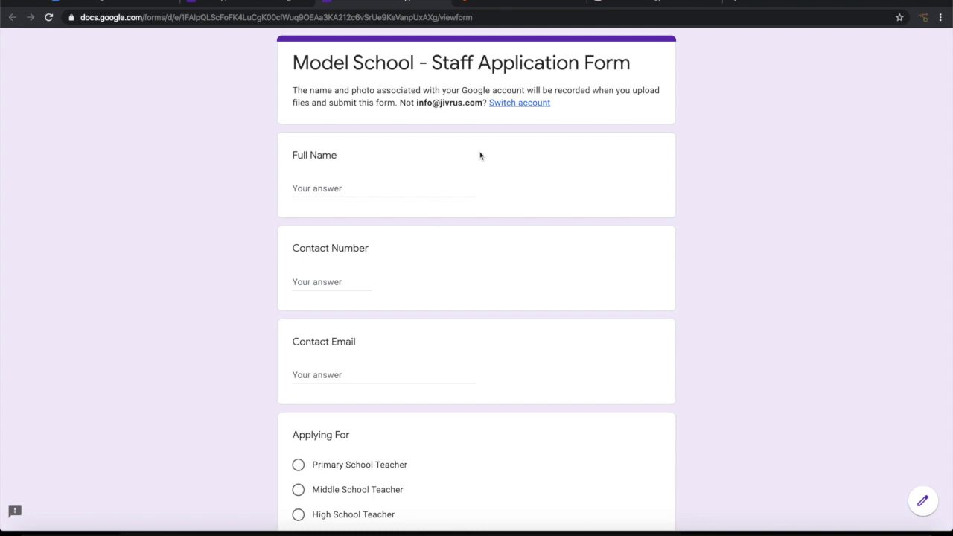
Enter the test applicant's full name, contact number and contact email
{"action": "left_click", "coordinate": [368, 183]}
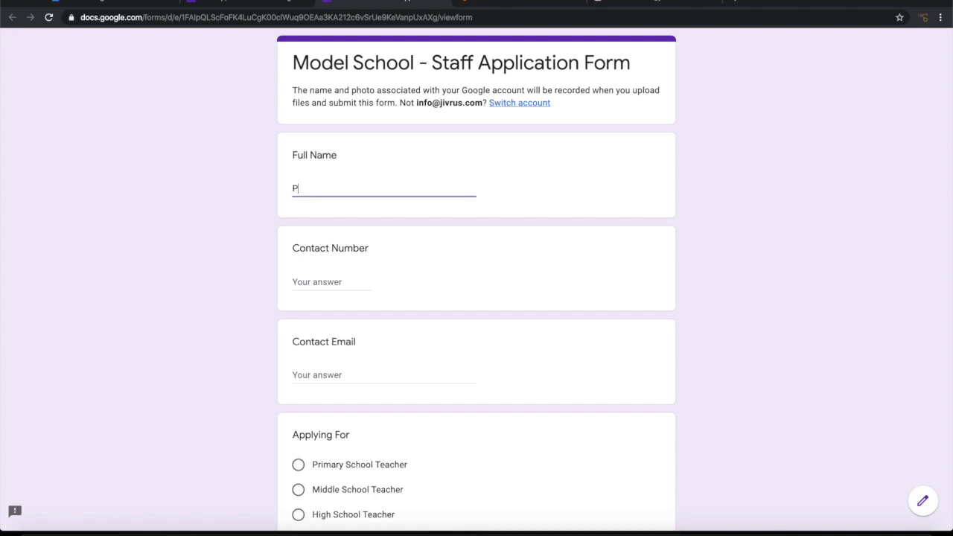
{"action": "key", "text": "Tab"}
{"action": "type", "text": "23432"}
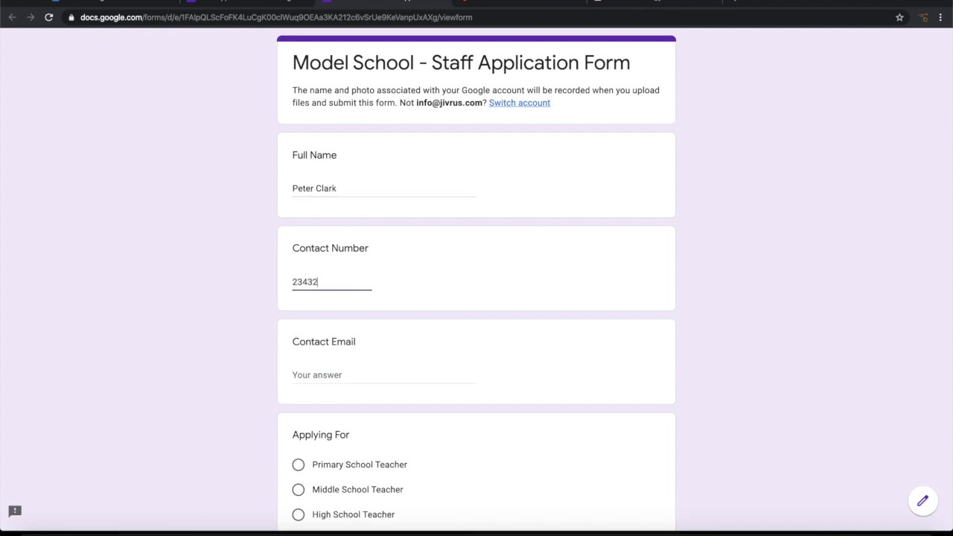
{"action": "key", "text": "Tab"}
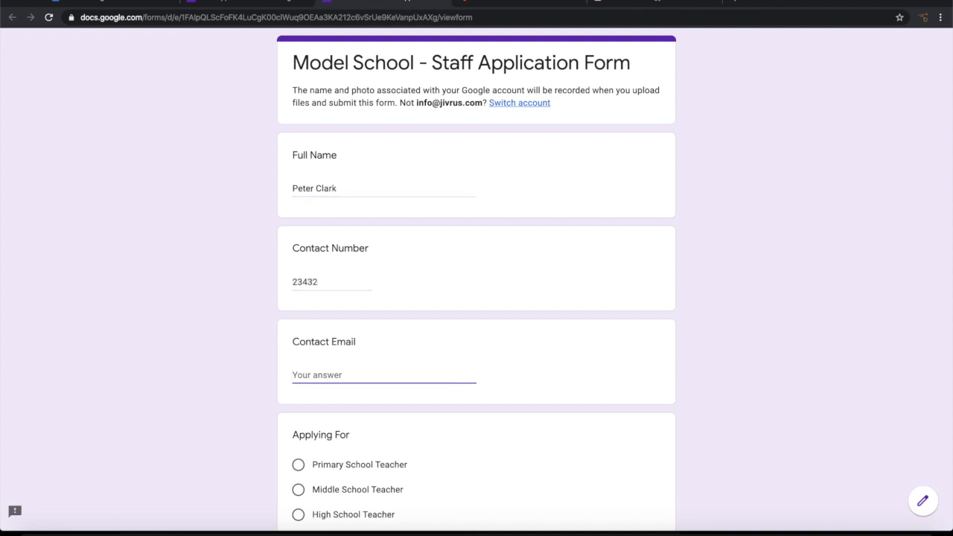
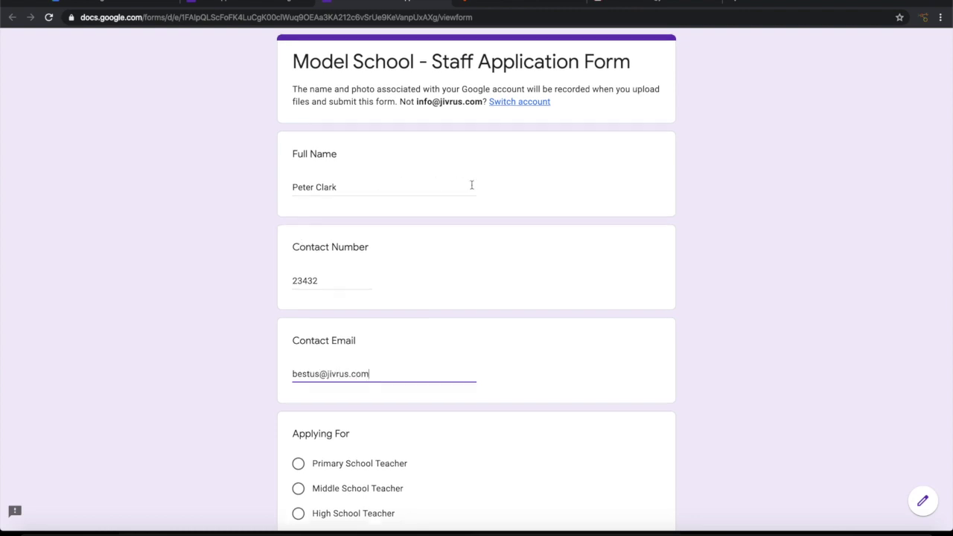
Choose Principal as the position and upload sample resume.png as the resume
{"action": "scroll", "coordinate": [558, 238], "scroll_direction": "down", "scroll_amount": 3}
{"action": "left_click", "coordinate": [320, 410]}
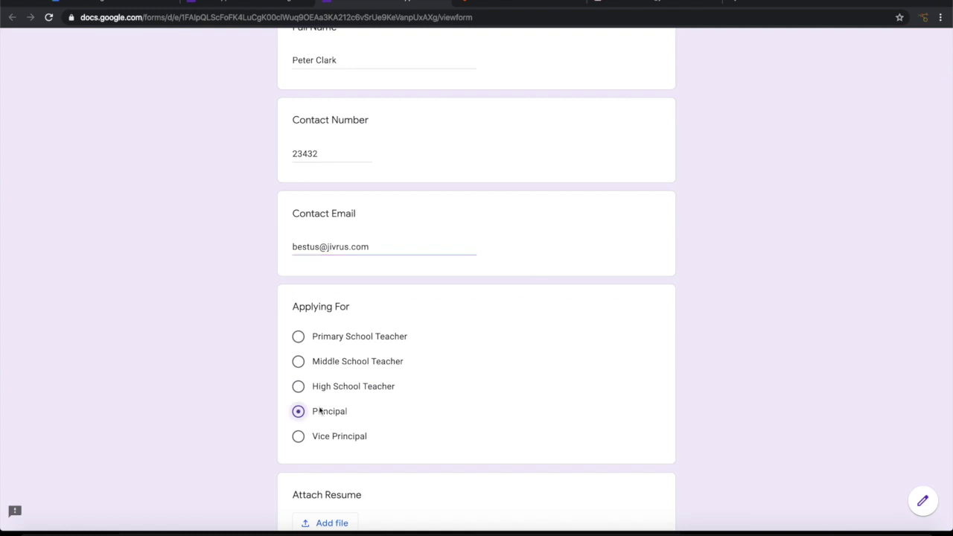
{"action": "scroll", "coordinate": [498, 409], "scroll_direction": "down", "scroll_amount": 3}
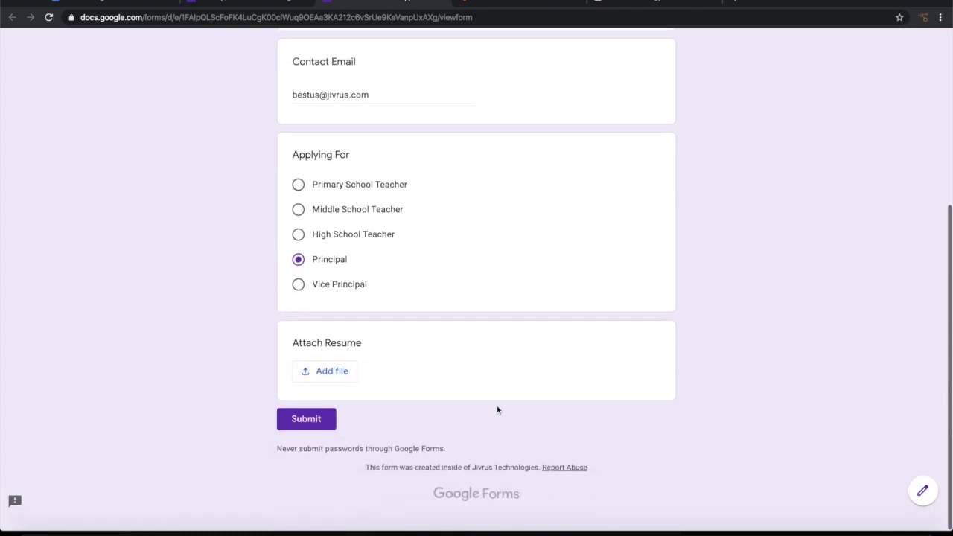
{"action": "left_click", "coordinate": [338, 382]}
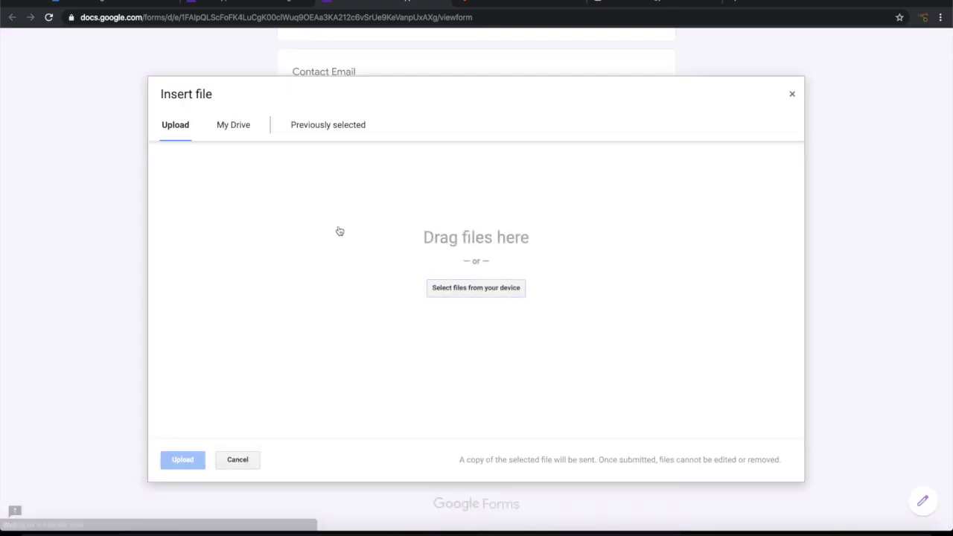
{"action": "left_click", "coordinate": [478, 287]}
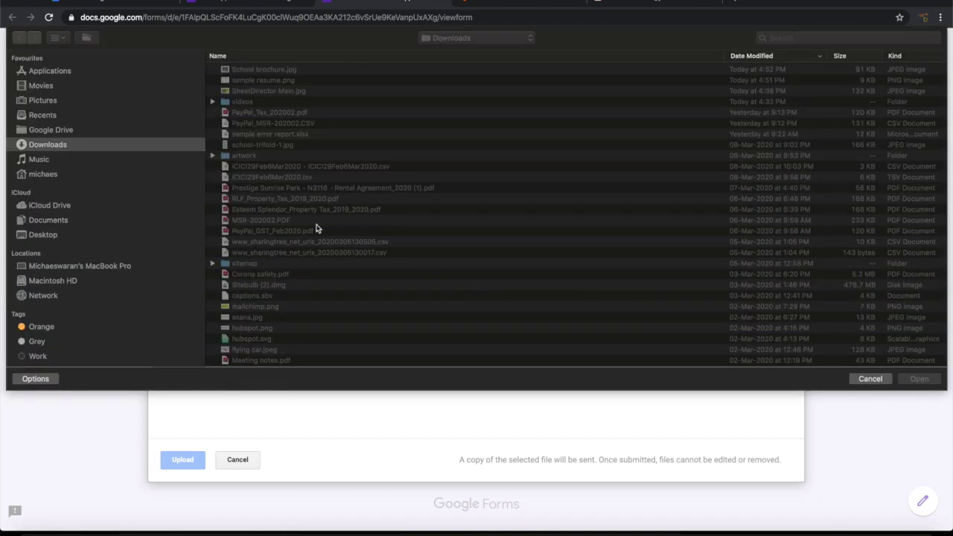
{"action": "left_click", "coordinate": [268, 80]}
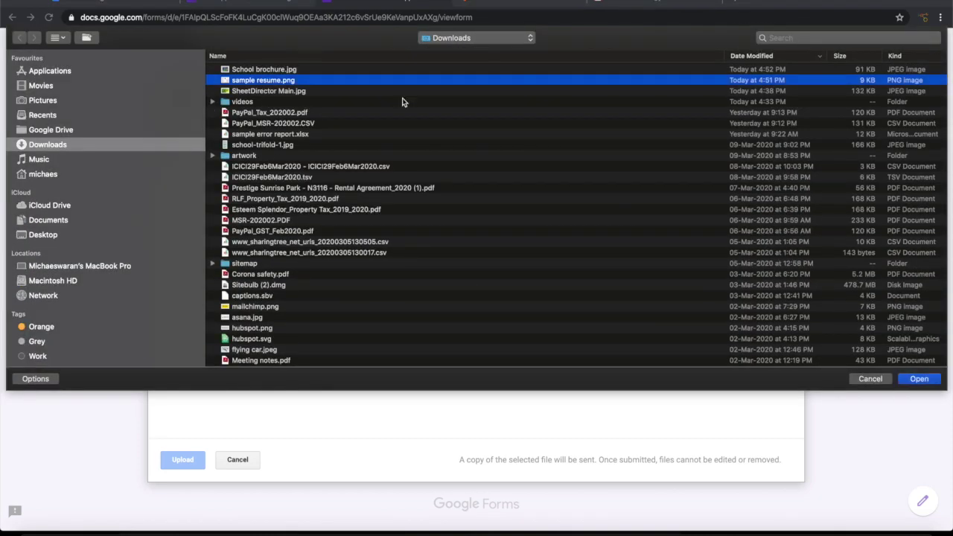
{"action": "left_click", "coordinate": [919, 380]}
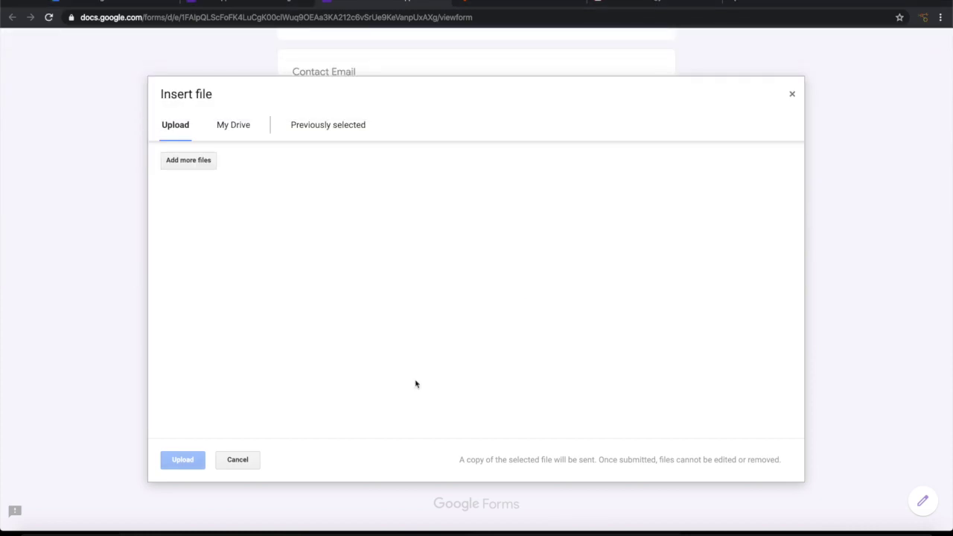
{"action": "left_click", "coordinate": [190, 461]}
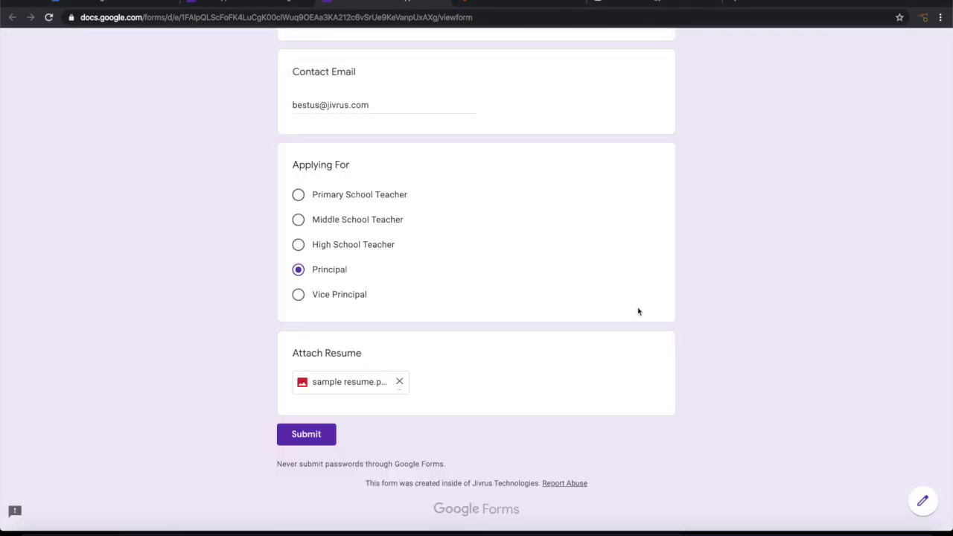
Submit the test Principal application and move to Gmail's Sent folder
{"action": "scroll", "coordinate": [468, 349], "scroll_direction": "up", "scroll_amount": 2}
{"action": "scroll", "coordinate": [468, 349], "scroll_direction": "up", "scroll_amount": 5}
{"action": "scroll", "coordinate": [468, 349], "scroll_direction": "down", "scroll_amount": 2}
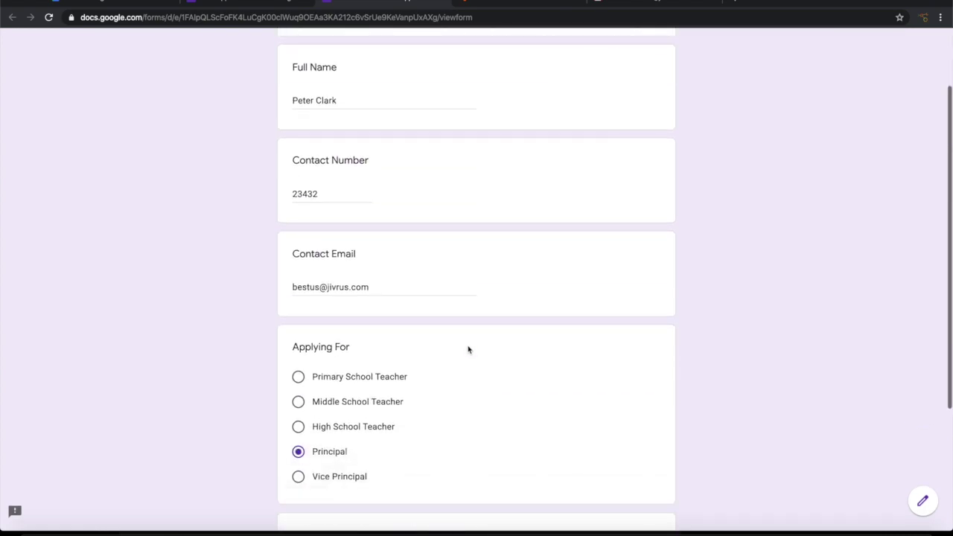
{"action": "scroll", "coordinate": [468, 349], "scroll_direction": "down", "scroll_amount": 1}
{"action": "scroll", "coordinate": [468, 350], "scroll_direction": "down", "scroll_amount": 2}
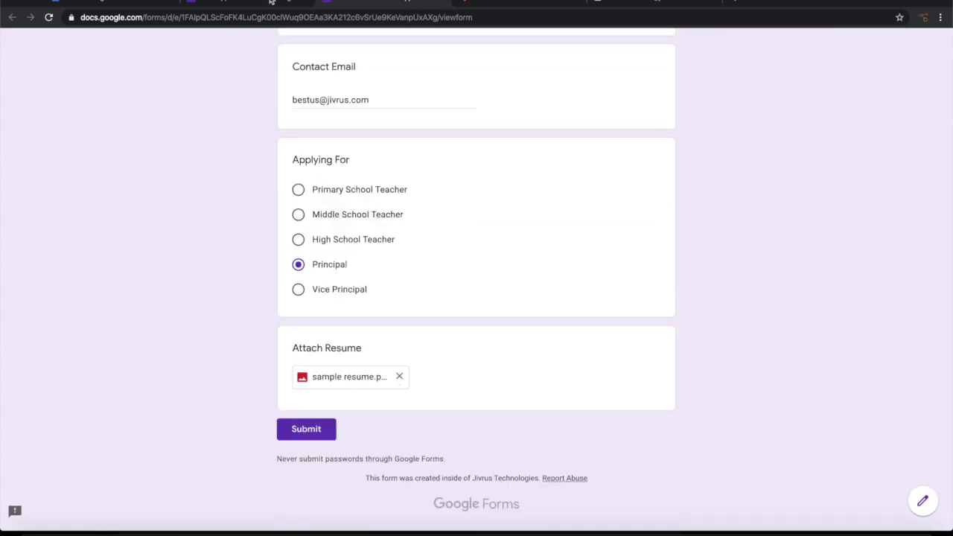
{"action": "left_click", "coordinate": [244, 2]}
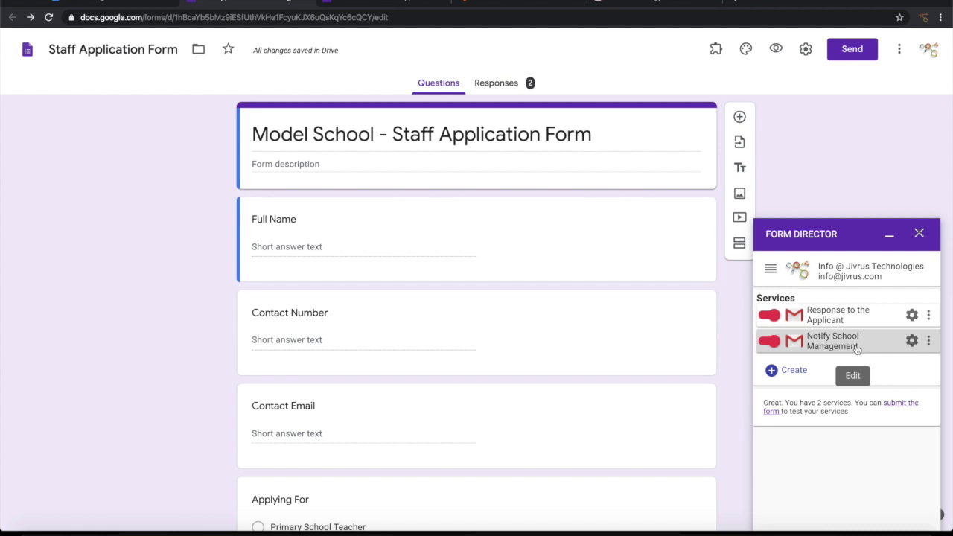
{"action": "left_click", "coordinate": [375, 2]}
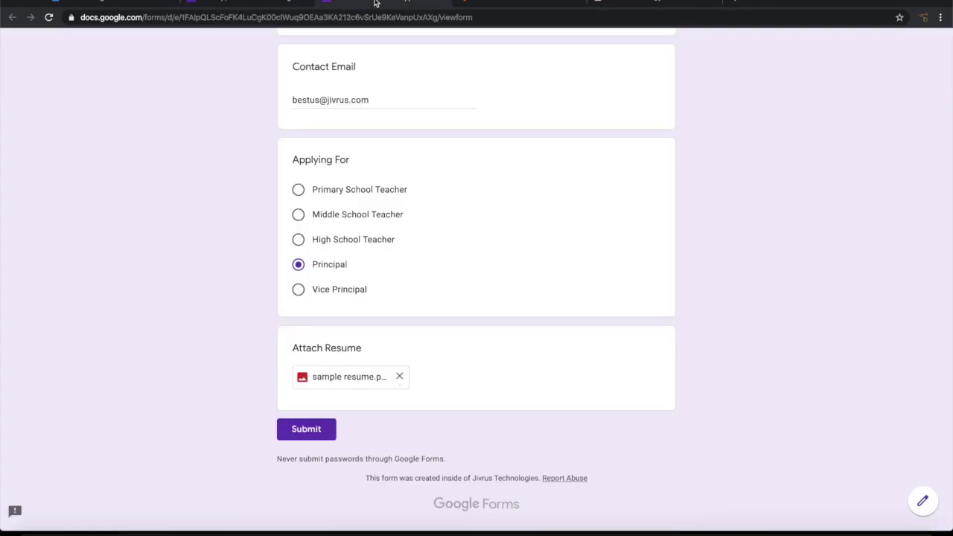
{"action": "left_click", "coordinate": [305, 430]}
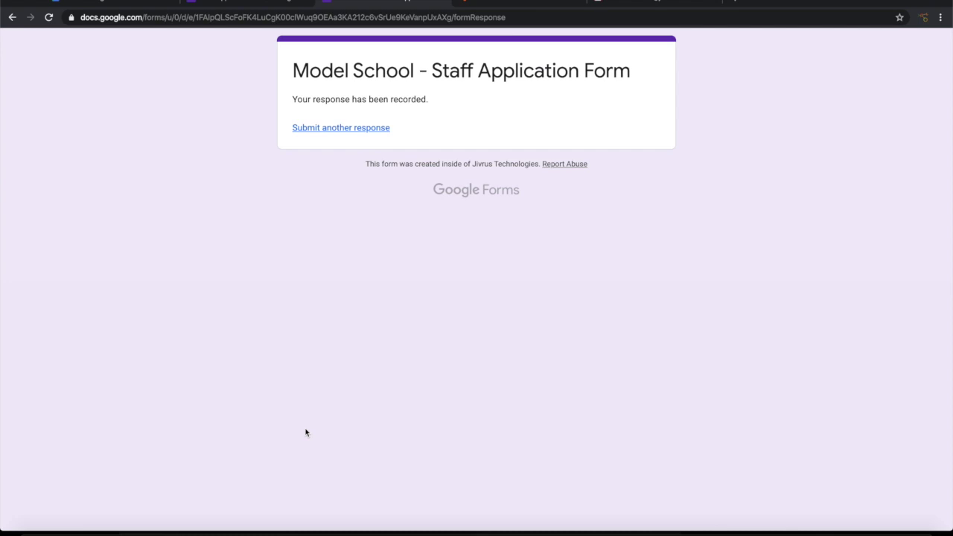
{"action": "left_click", "coordinate": [621, 2]}
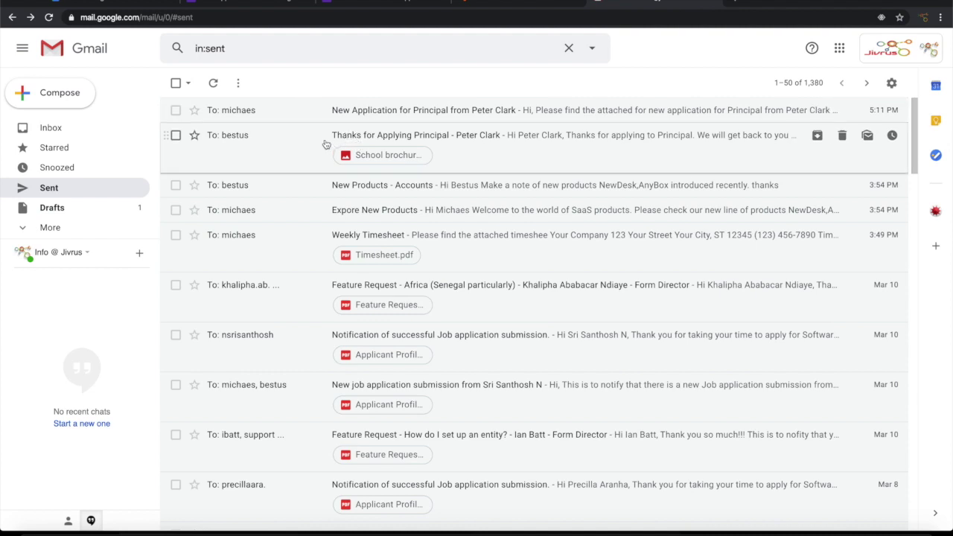
Review the 'Thanks for Applying Principal' email and its School brochure attachment, then return to Sent
{"action": "left_click", "coordinate": [442, 140]}
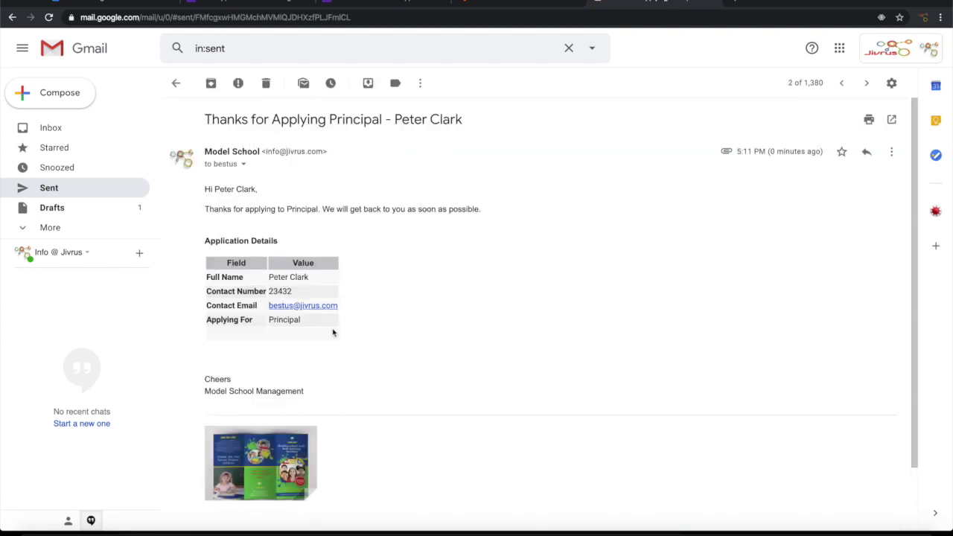
{"action": "scroll", "coordinate": [330, 340], "scroll_direction": "down", "scroll_amount": 2}
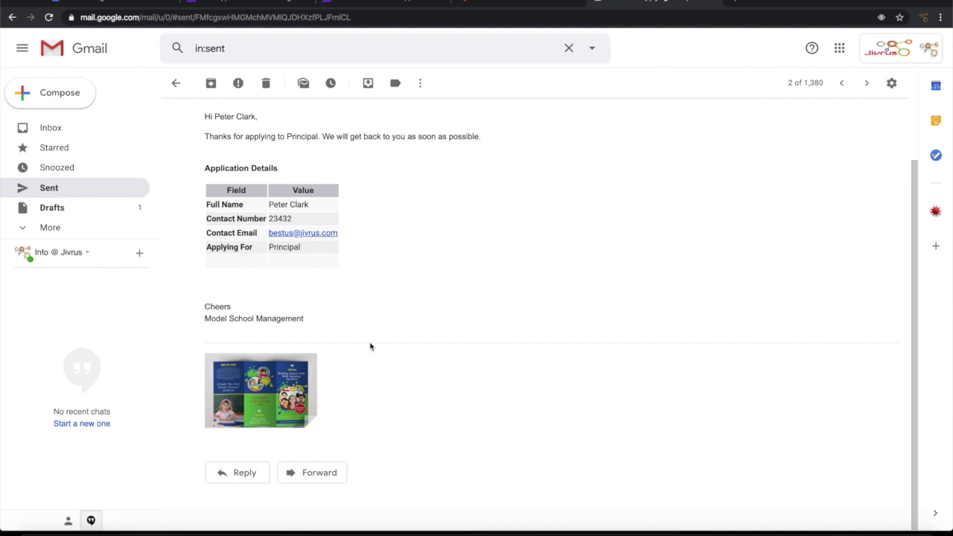
{"action": "scroll", "coordinate": [370, 347], "scroll_direction": "up", "scroll_amount": 2}
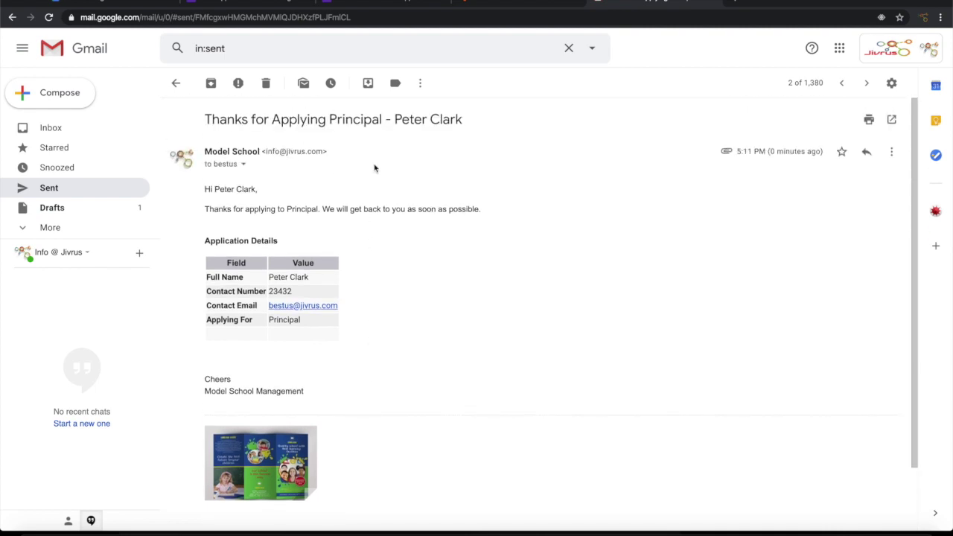
{"action": "key", "text": "alt+Left"}
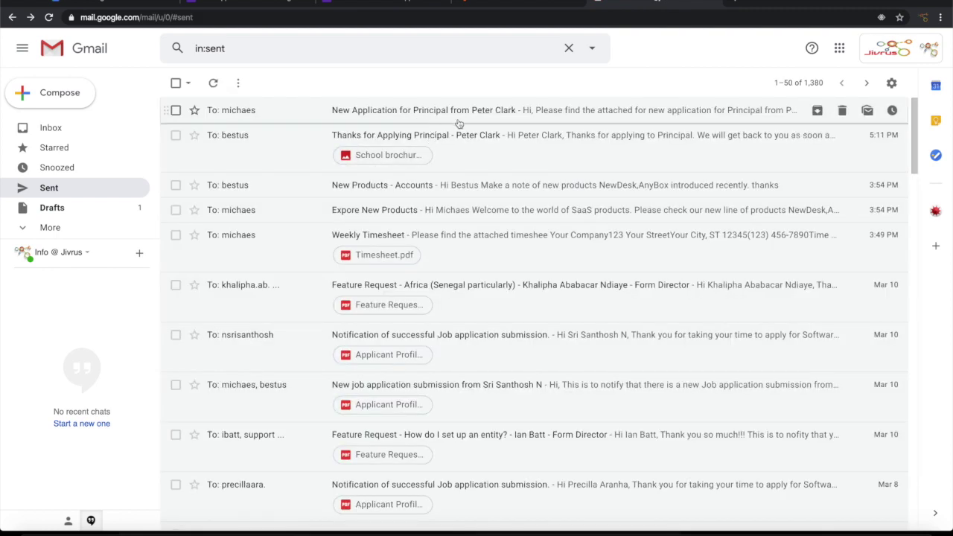
Open the 'New Application for Principal' email and preview its attached resume image
{"action": "left_click", "coordinate": [383, 112]}
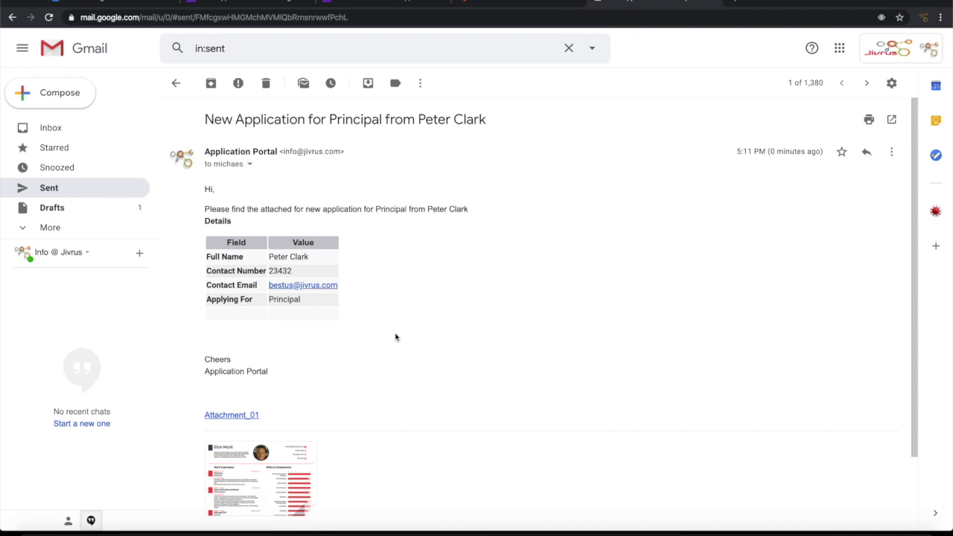
{"action": "scroll", "coordinate": [395, 337], "scroll_direction": "down", "scroll_amount": 3}
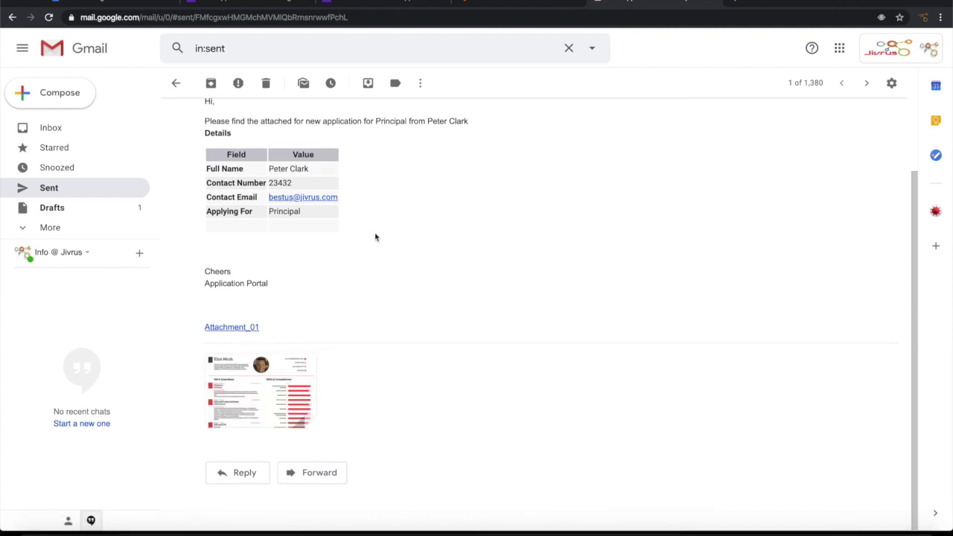
{"action": "left_click", "coordinate": [290, 387]}
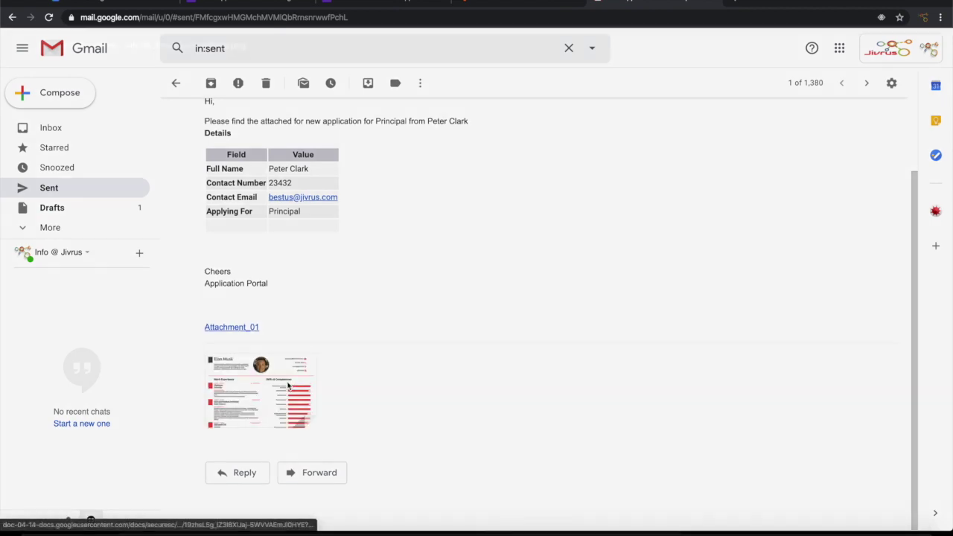
{"action": "key", "text": "Escape"}
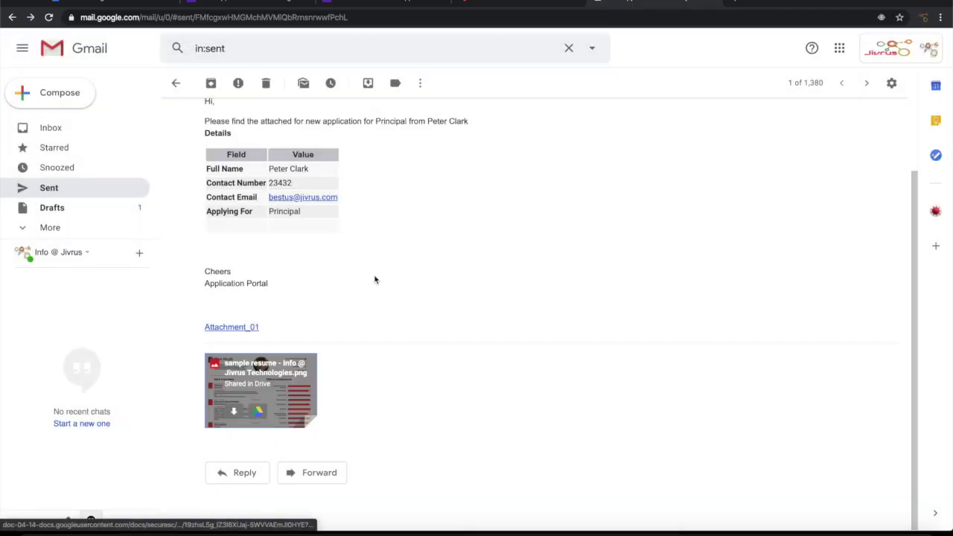
{"action": "scroll", "coordinate": [375, 272], "scroll_direction": "up", "scroll_amount": 3}
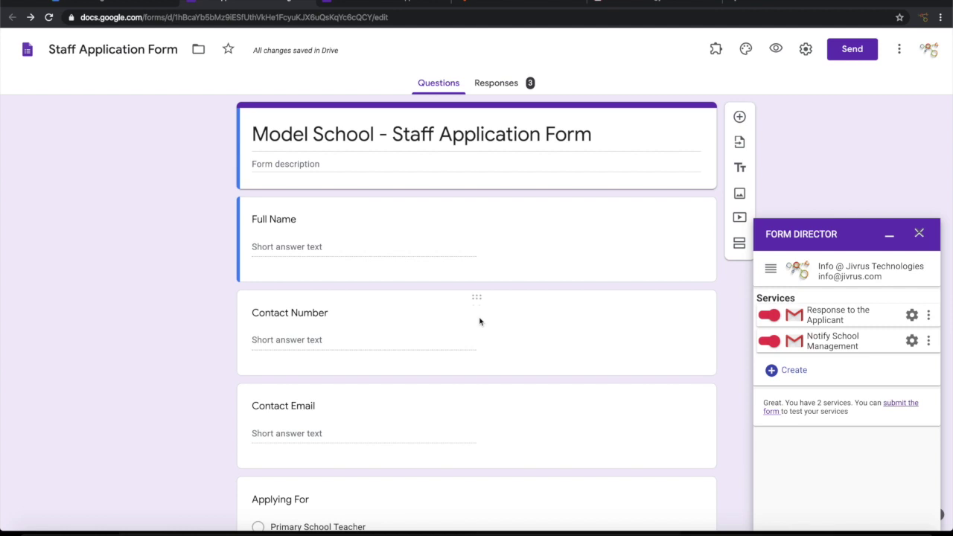
{"action": "scroll", "coordinate": [480, 320], "scroll_direction": "down", "scroll_amount": 1}
{"action": "scroll", "coordinate": [479, 320], "scroll_direction": "down", "scroll_amount": 3}
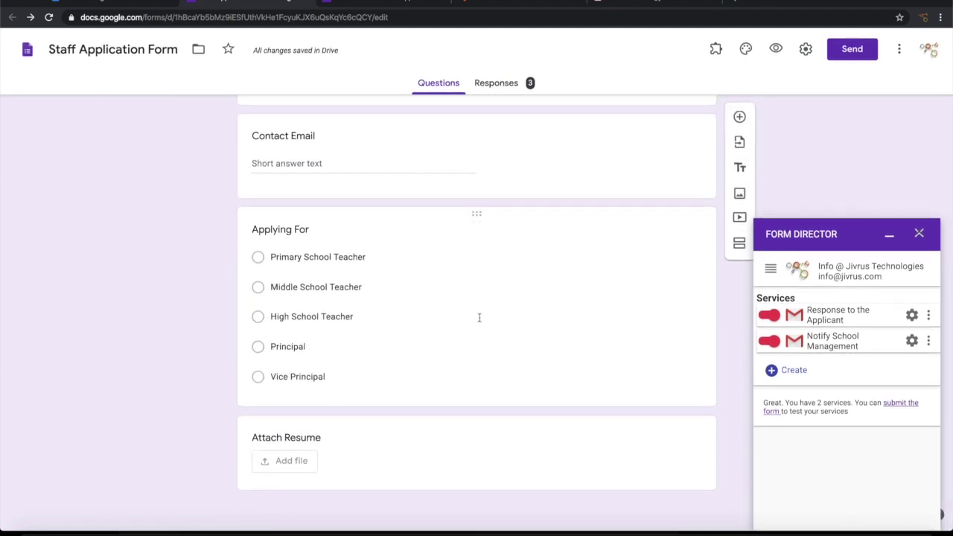